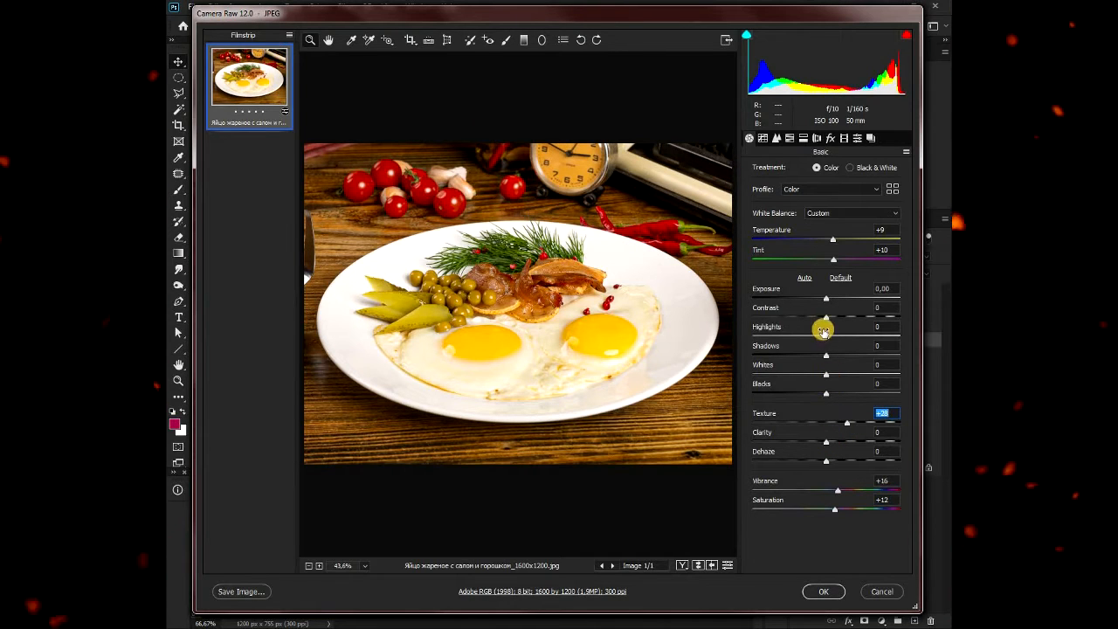
- Set Exposure to -0,05, Contrast to +14, Highlights to +4 and Shadows to +15, lower Blacks slightly, and apply the Camera Raw corrections to the egg photo
mouse_move(827, 319)
mouse_down()
mouse_move(844, 336)
mouse_move(829, 337)
mouse_up()
mouse_move(828, 299)
mouse_down()
mouse_move(839, 299)
mouse_move(824, 297)
mouse_up()
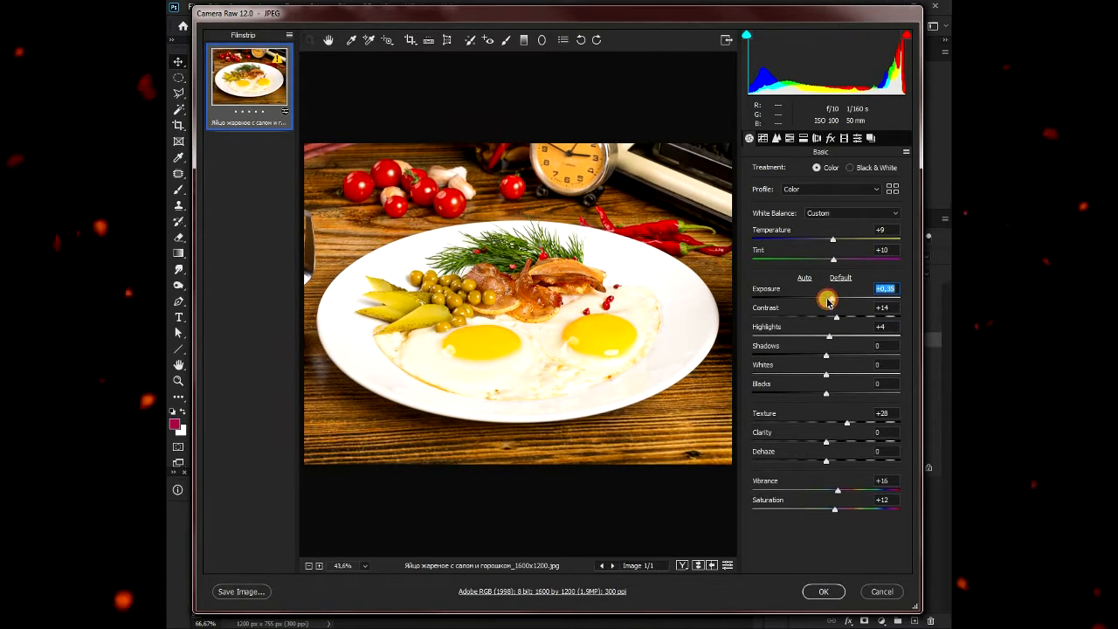
drag(839, 359, 826, 379)
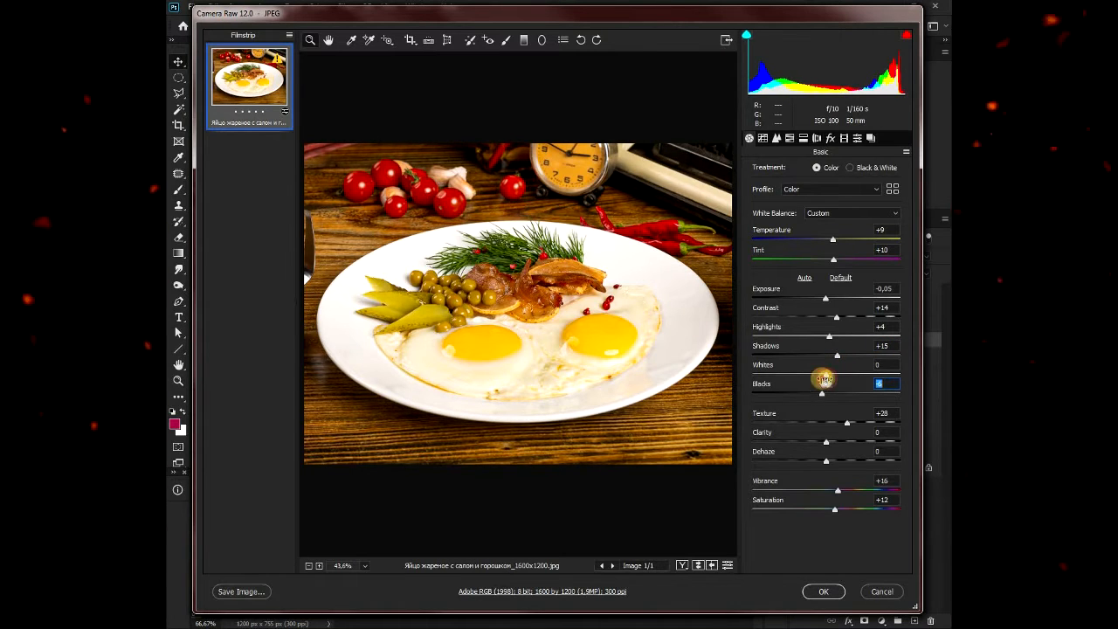
click(823, 591)
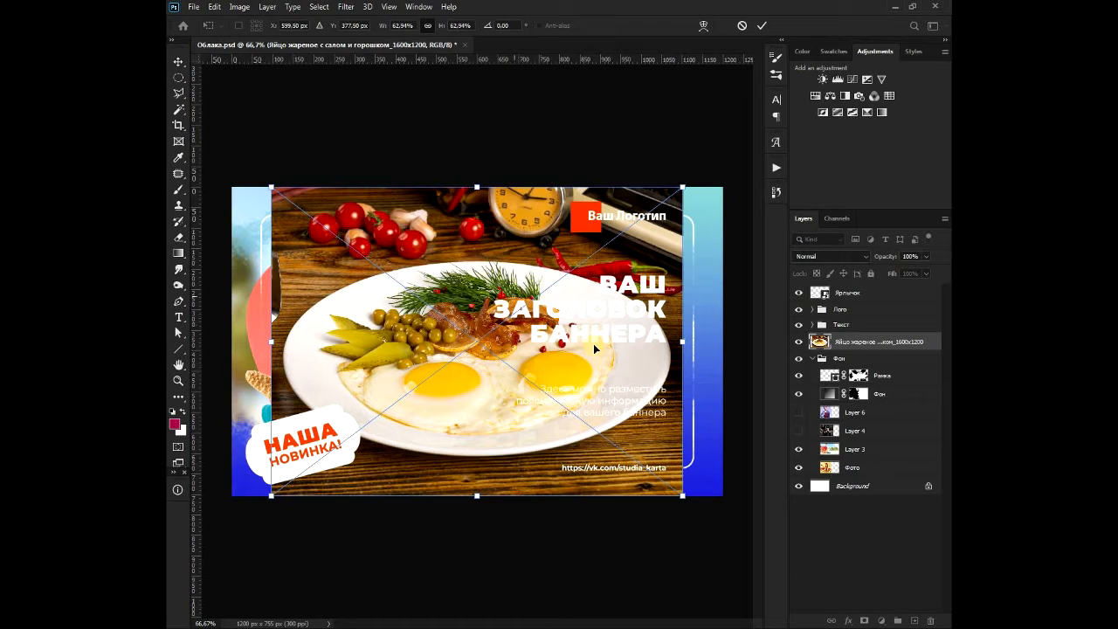
- Move the egg photo layer directly above Layer 3 in the Фон group, shift it to the banner's left side, and scale it to 66.81%
drag(878, 362, 843, 437)
drag(472, 346, 439, 387)
key(ctrl+t)
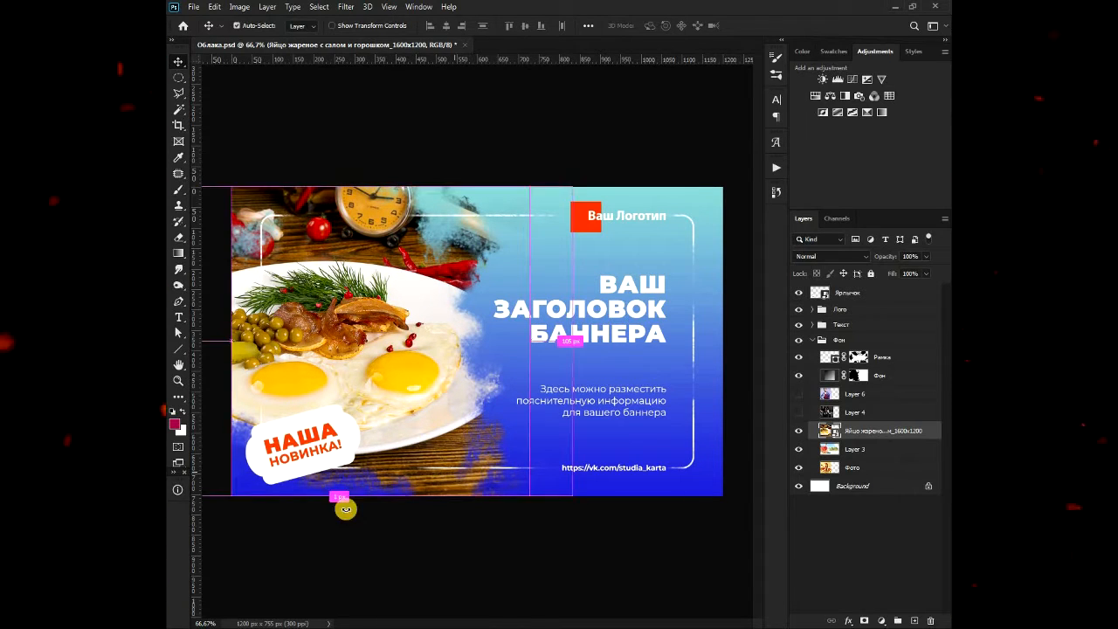
drag(323, 506, 324, 513)
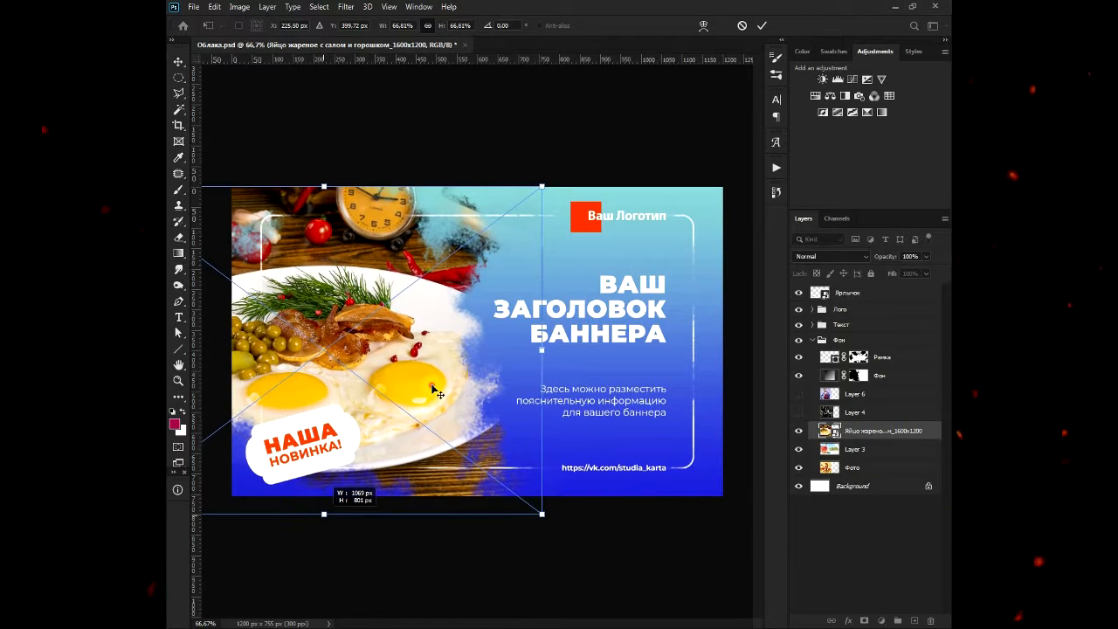
key(Return)
drag(456, 427, 455, 420)
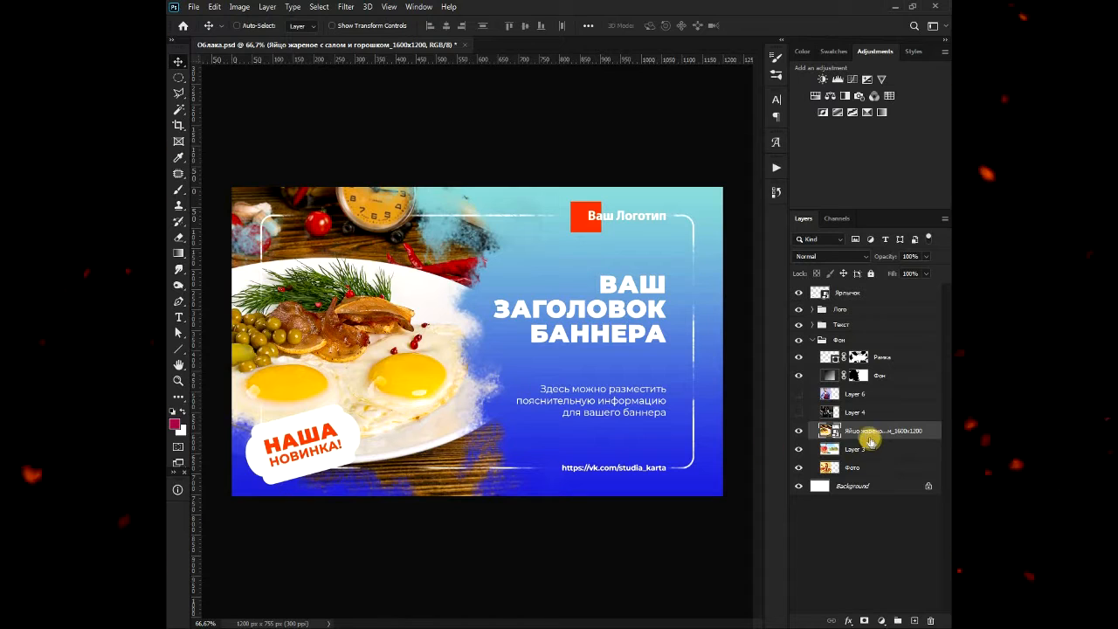
- Change the Фон gradient fill layer to the Оранжевый_05 preset from the Оранжевые gradient group
double_click(827, 375)
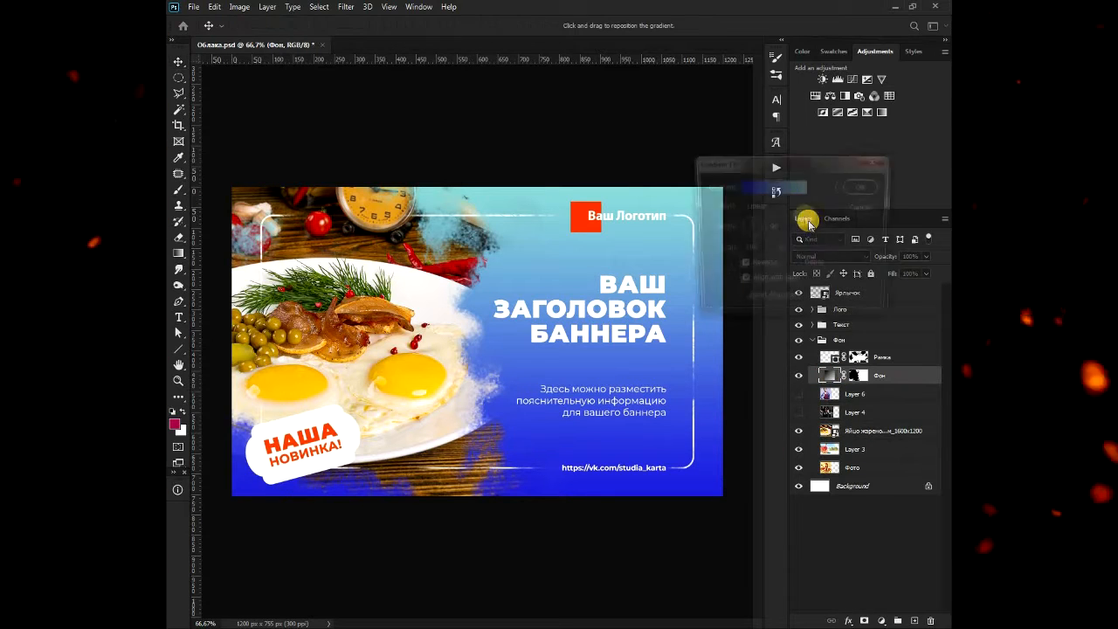
click(798, 186)
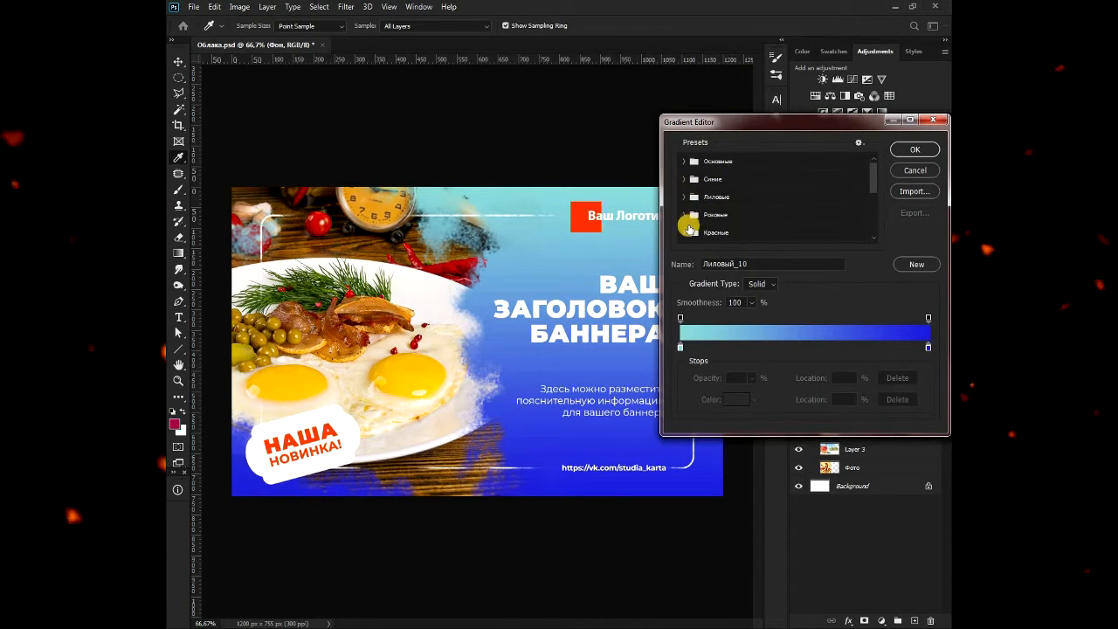
drag(875, 199, 879, 224)
click(777, 217)
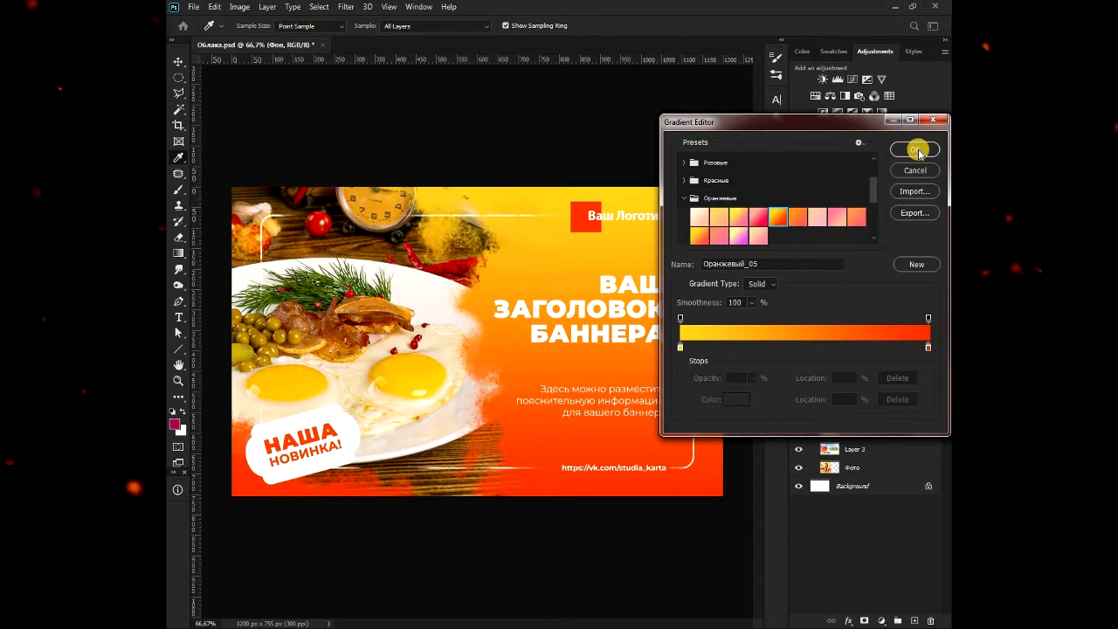
key(Return)
click(742, 266)
click(859, 187)
key(Return)
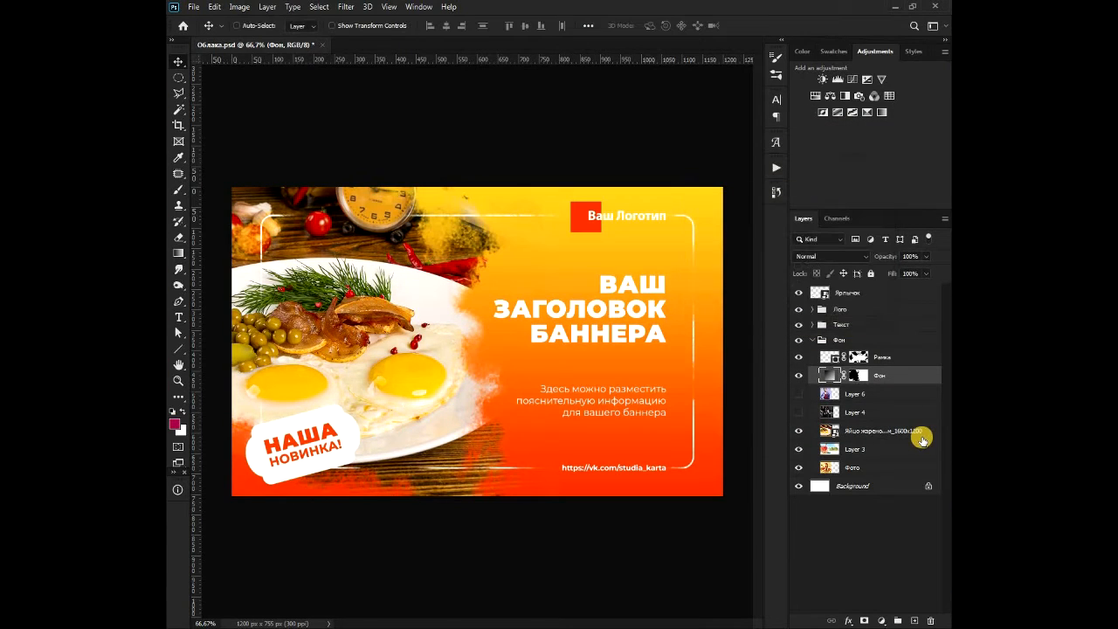
- Hide the placeholder Лого group and bring the Вобла cafe logo into the banner just above the Текст group
click(799, 309)
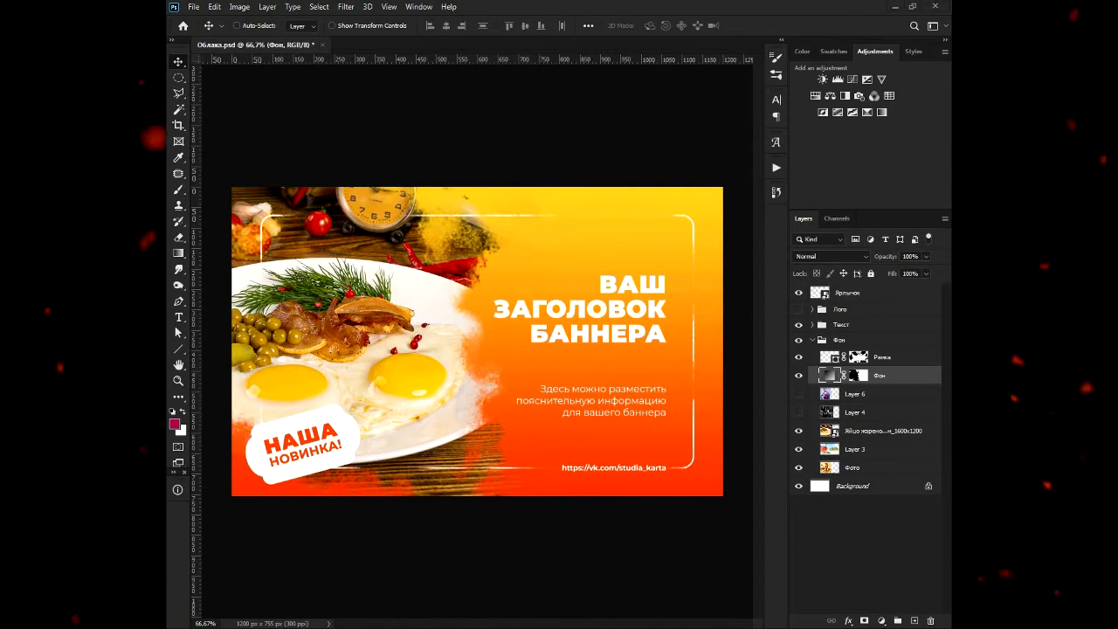
drag(553, 263, 573, 261)
drag(871, 372, 862, 317)
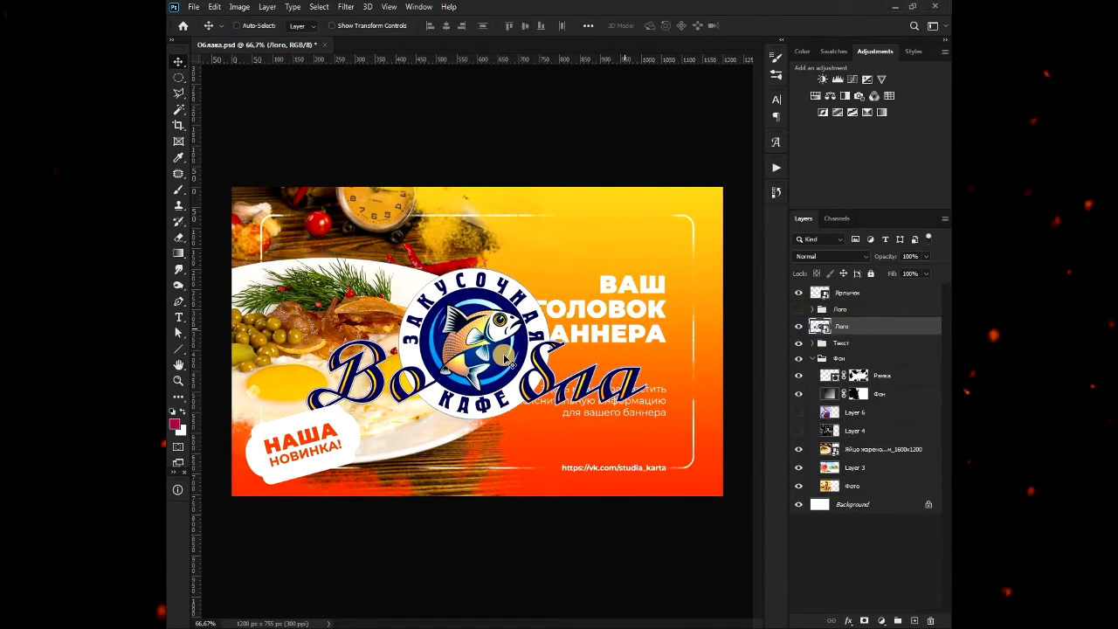
- Scale the cafe logo to 26.65% and place it above the heading in the banner's upper right corner, near the text's right edge
key(ctrl+t)
drag(312, 341, 472, 342)
drag(614, 346, 631, 218)
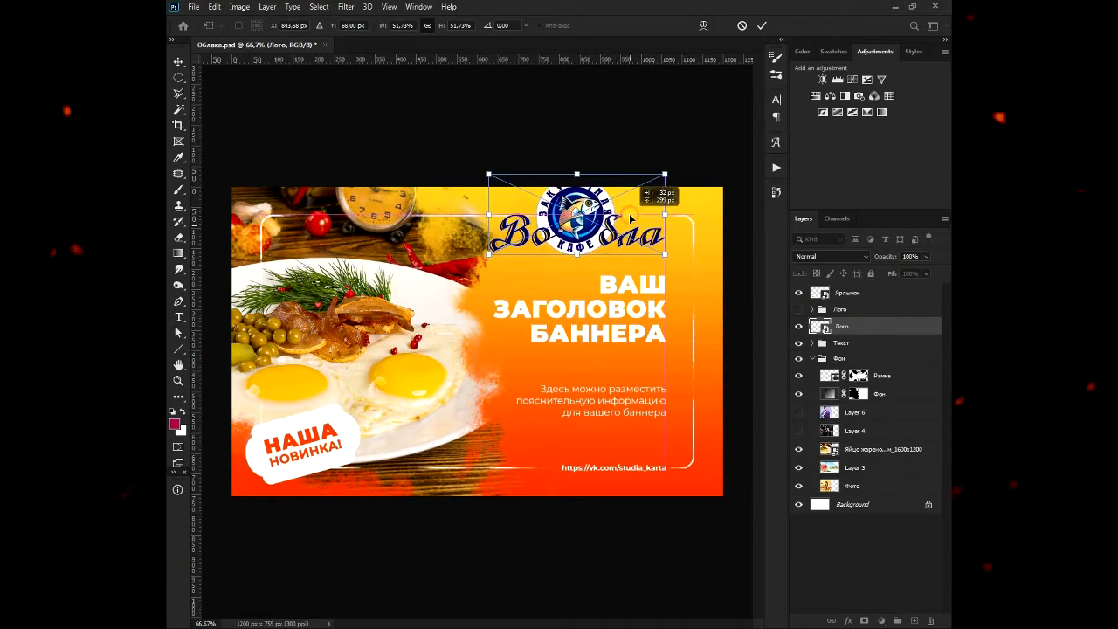
drag(488, 214, 541, 214)
drag(617, 218, 619, 233)
drag(543, 232, 561, 231)
drag(641, 238, 573, 222)
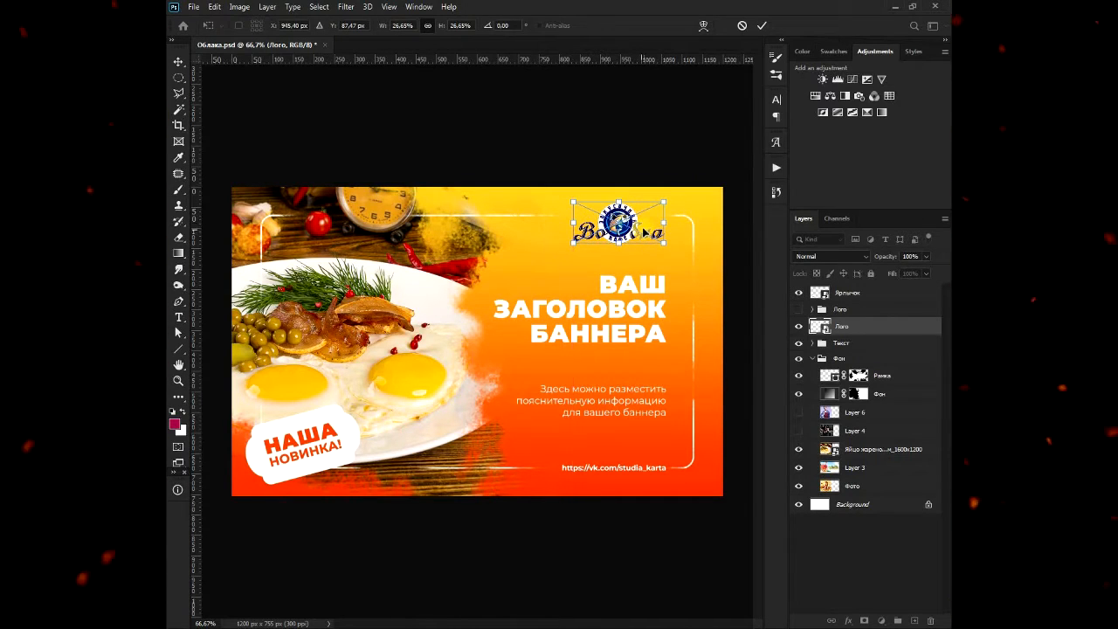
key(Return)
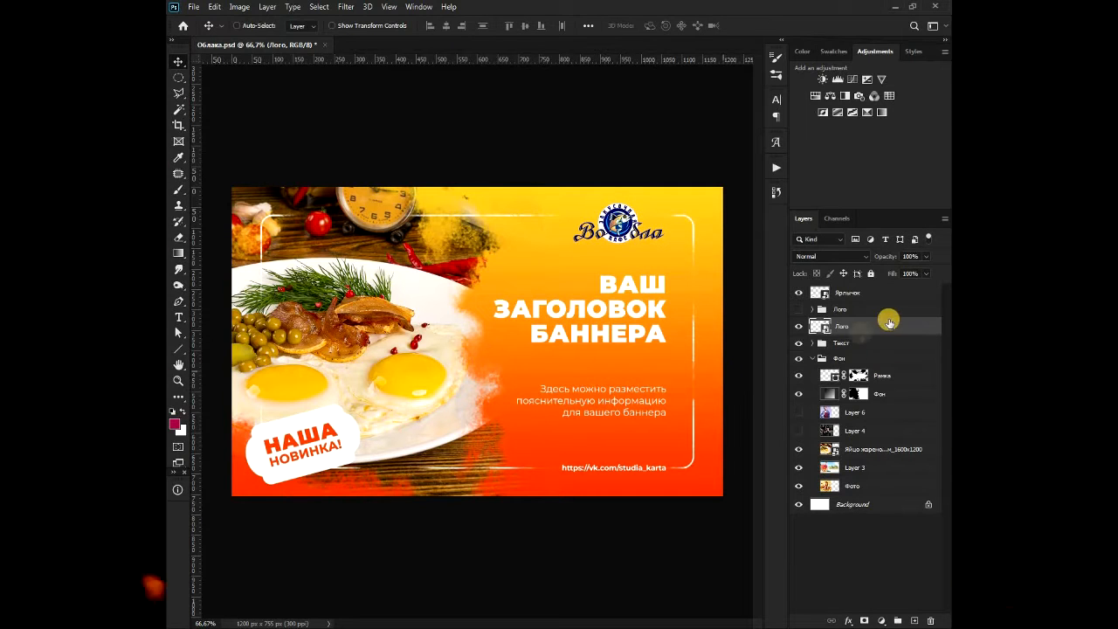
- Collapse the Фон group, expand the Текст group, and replace the banner heading with "ДОБРОГО УТРА, ДОРОГИЕ ТОВАРИЩИ!"
click(812, 359)
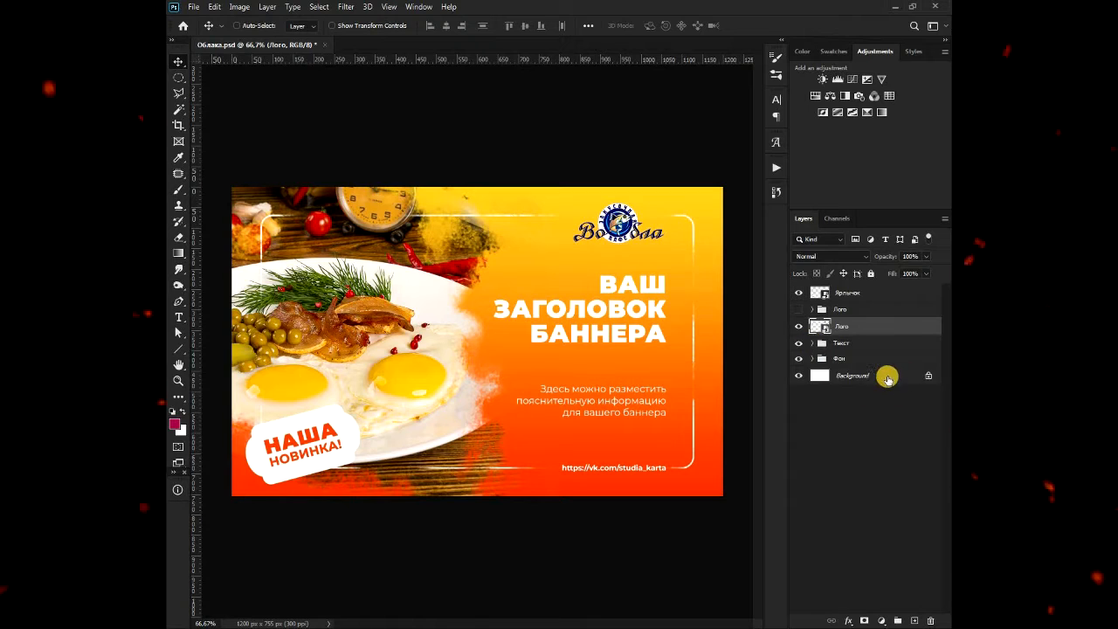
click(813, 343)
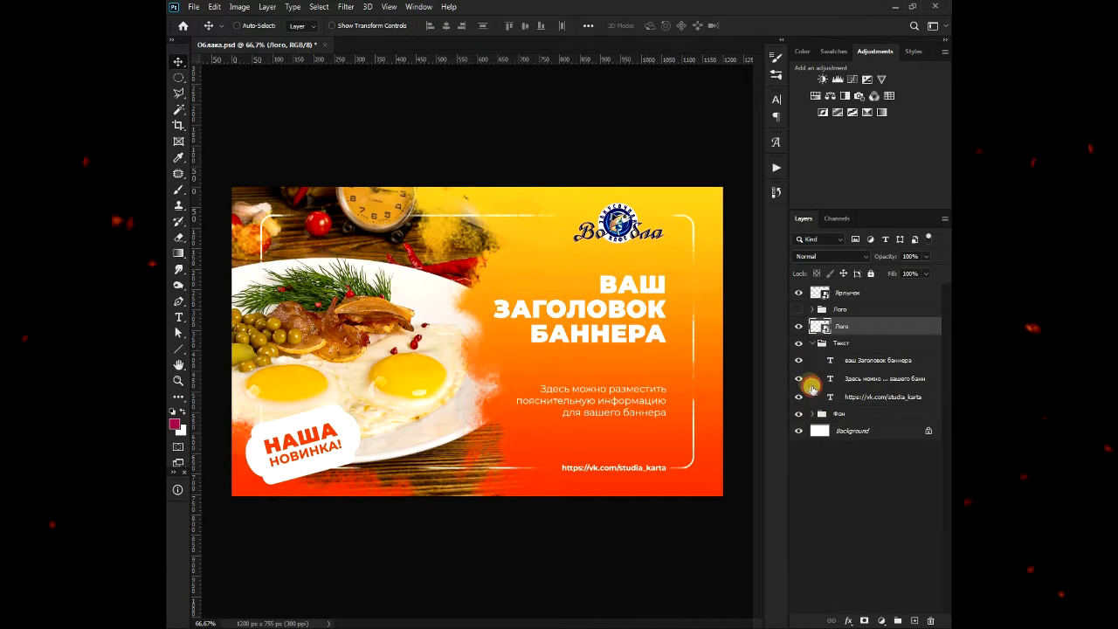
click(830, 360)
double_click(830, 360)
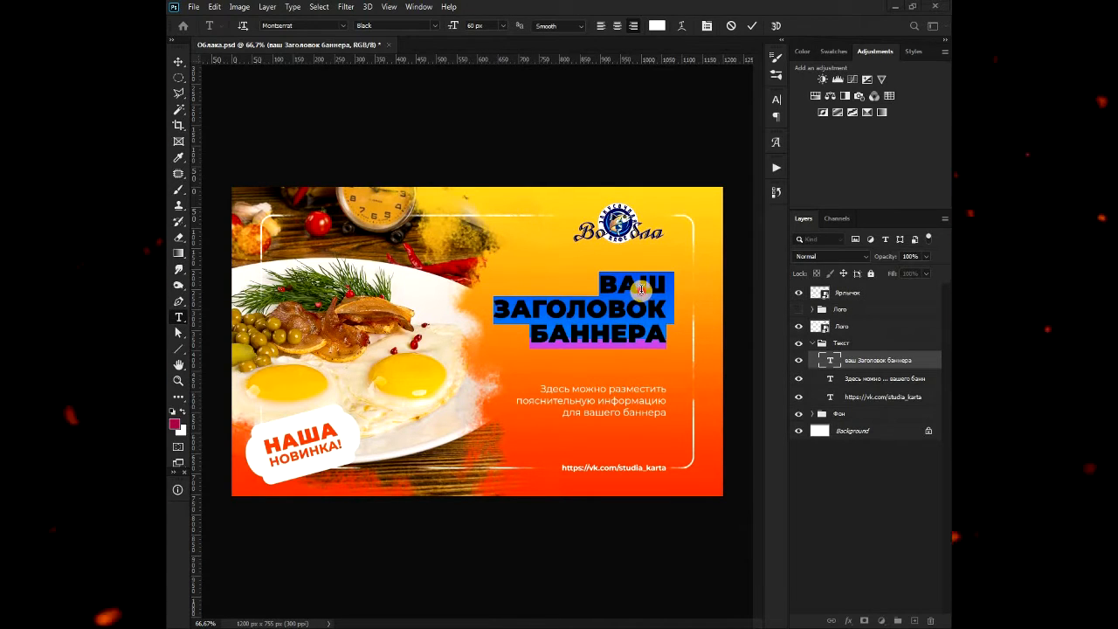
drag(604, 283, 657, 343)
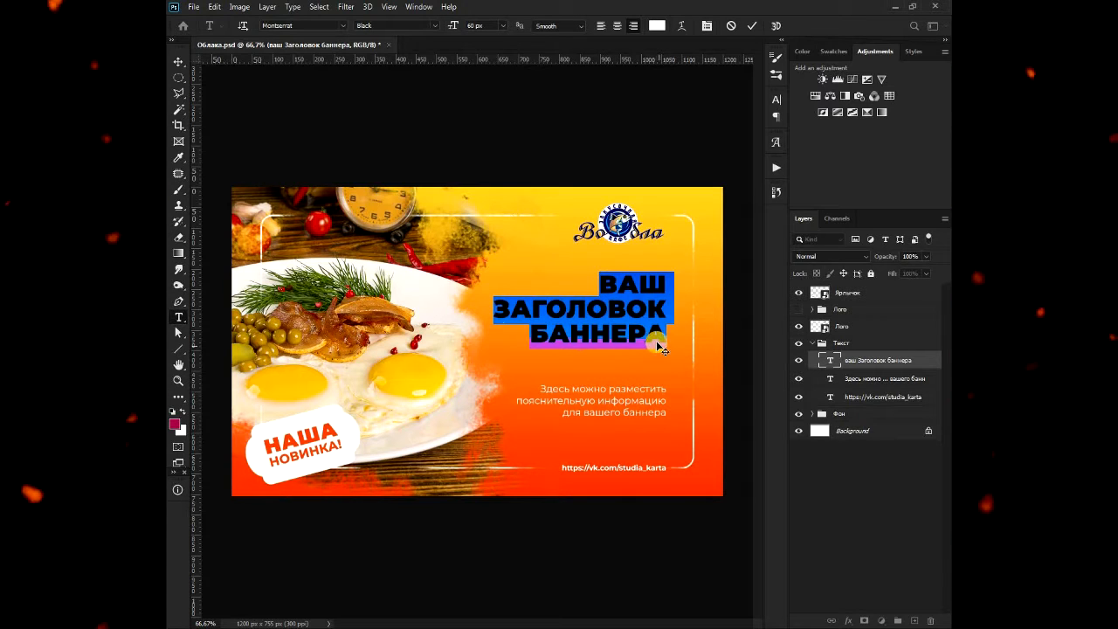
key(ctrl+a)
text(УТРА, ДОБРЫЕ ТОВАРИЩИ!)
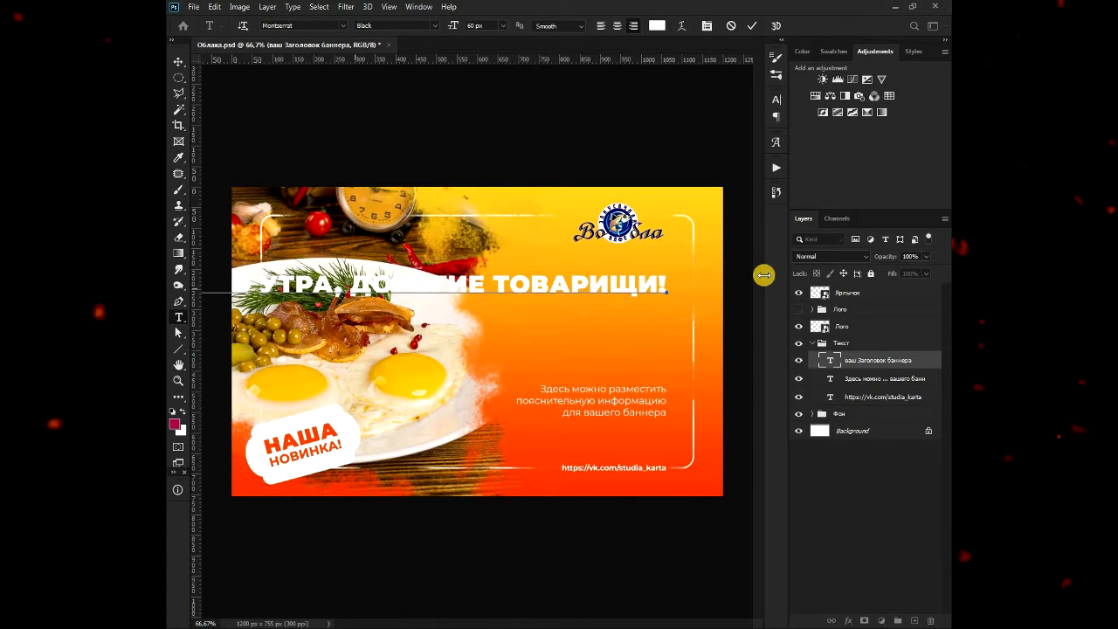
- Break the heading into four lines, ДОБРОГО / УТРА, / ДОРОГИЕ / ТОВАРИЩИ!, removing the extra spaces at the breaks
key(Return)
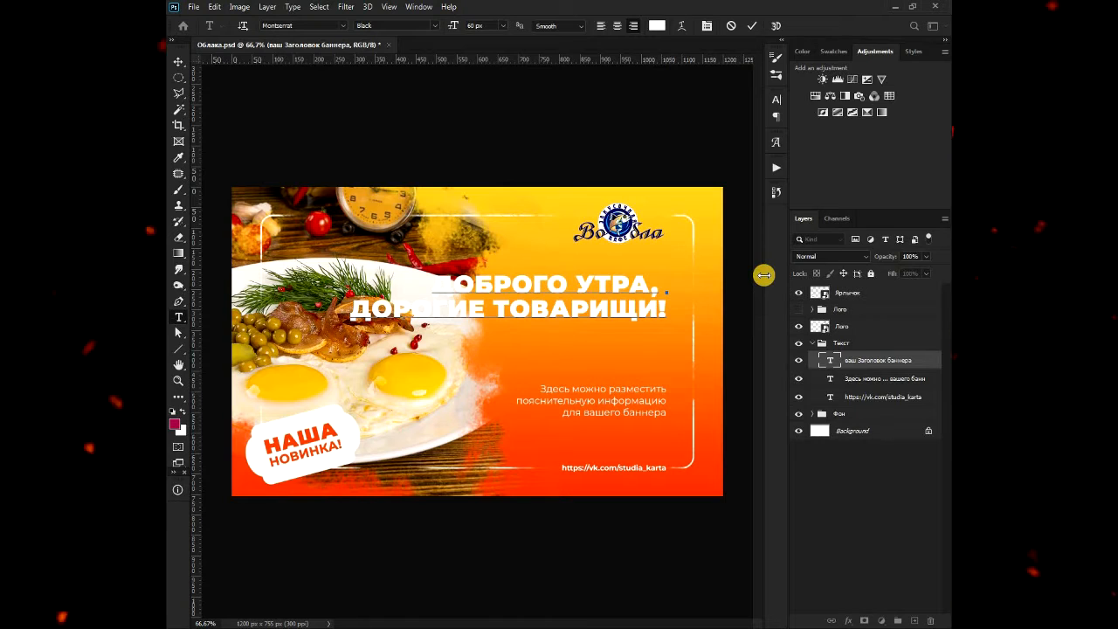
key(Left)
key(Left)
key(Left)
key(Left)
key(Left)
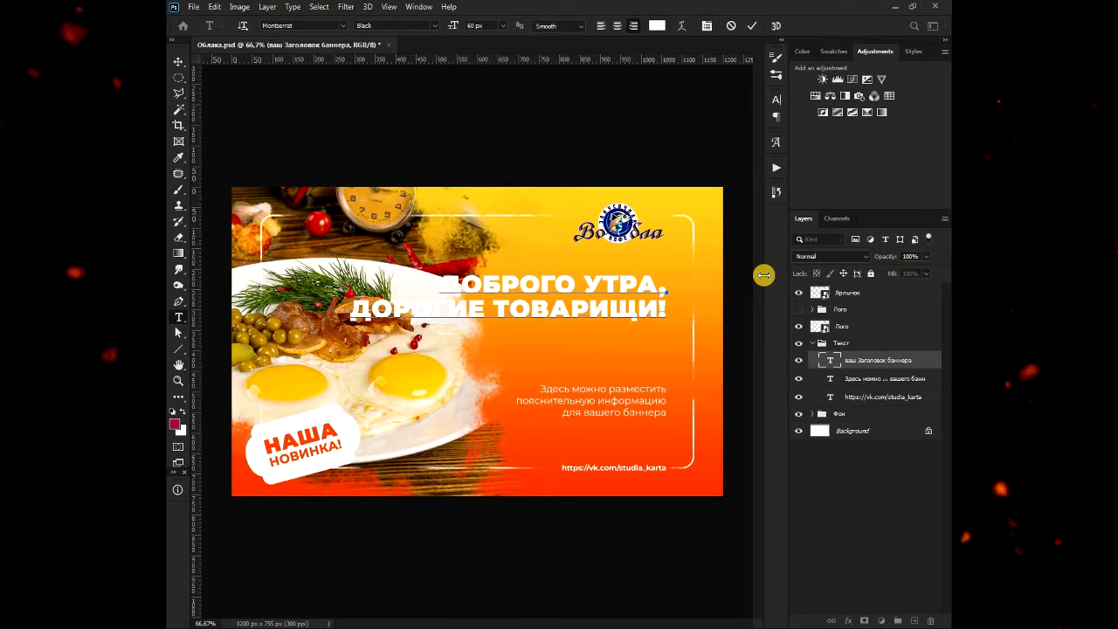
key(Return)
key(Left)
key(BackSpace)
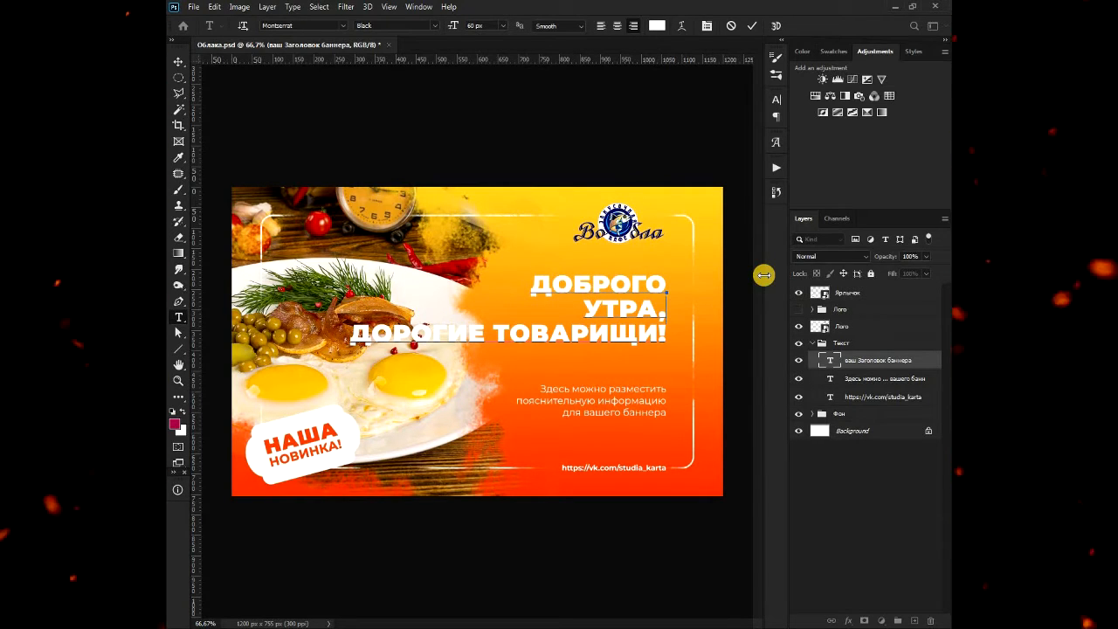
key(Down)
key(Down)
key(Left)
key(Left)
key(Left)
key(Left)
key(Left)
key(Left)
key(Left)
key(Left)
key(Left)
key(BackSpace)
key(Return)
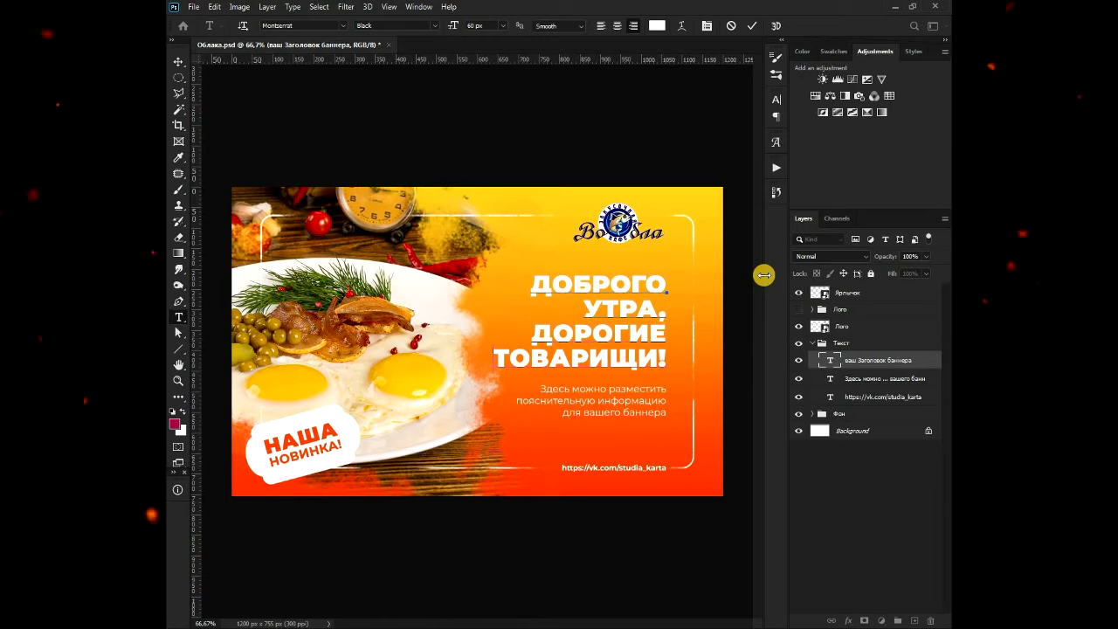
- Replace the description with five lines: "Начните утро / с хорошего завтрака. / В нашем кафе, / даже простая яичница, / может вас приятно удивить..."
double_click(831, 379)
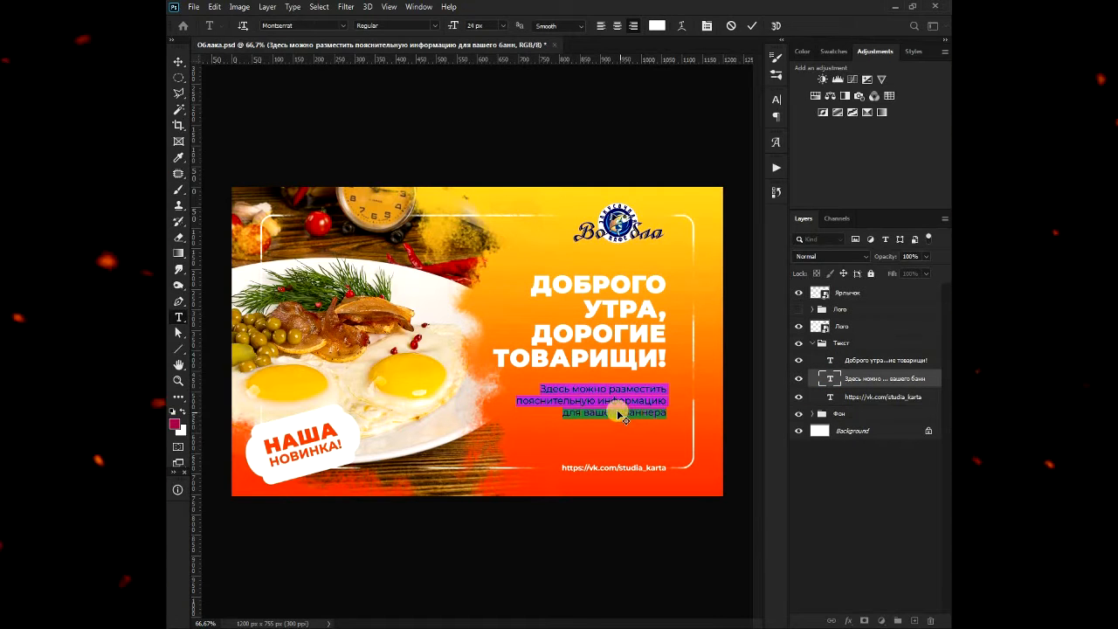
key(ctrl+v)
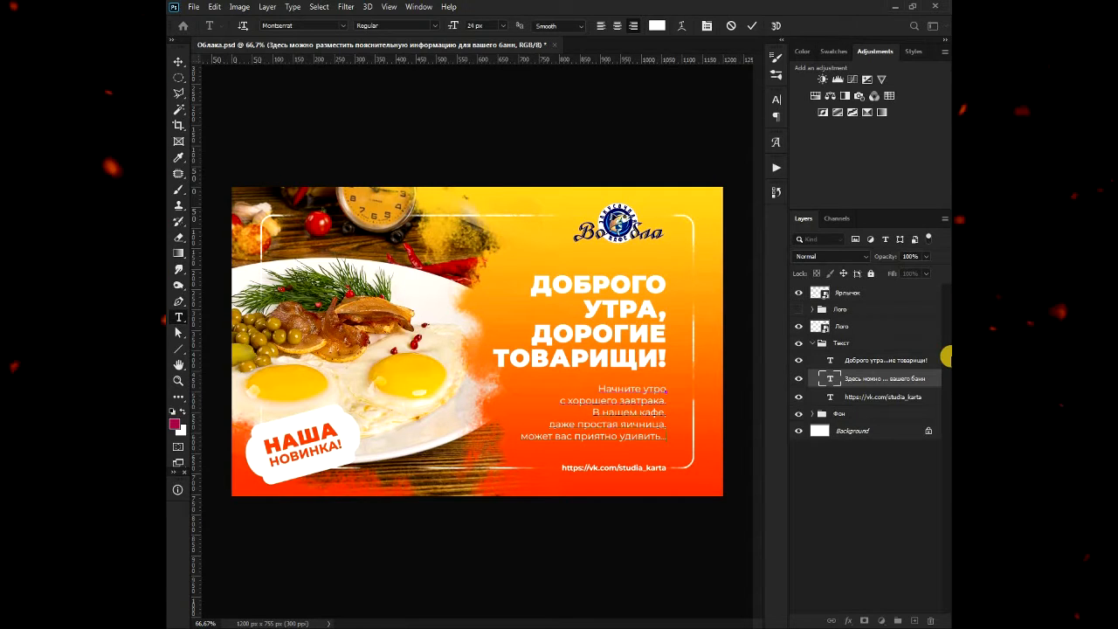
click(178, 61)
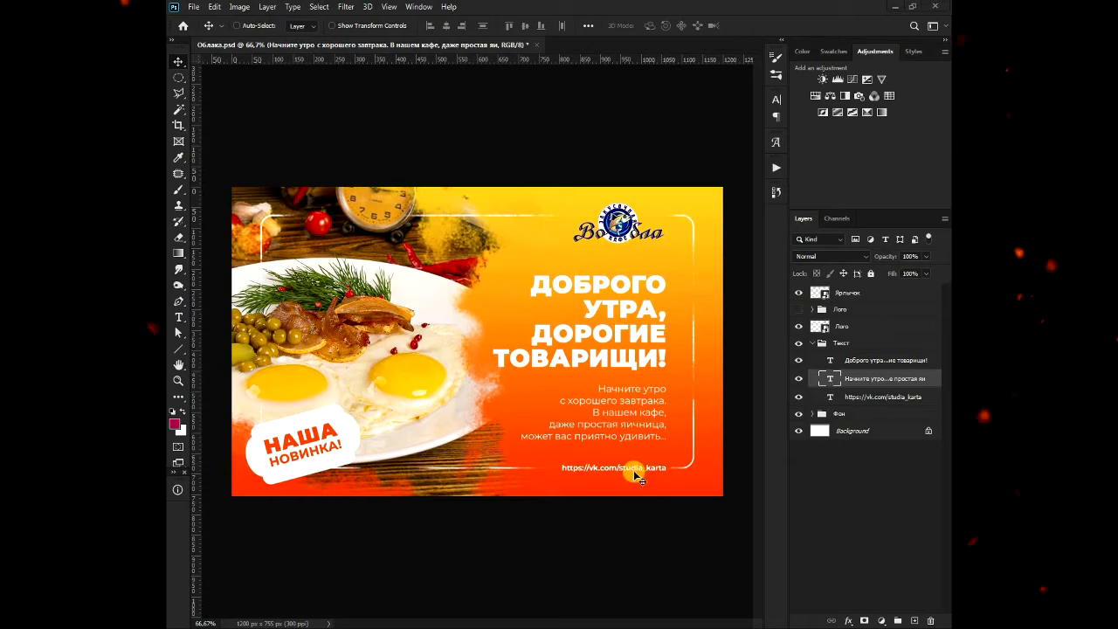
double_click(832, 399)
text(https://vk.com/voblabarnaul)
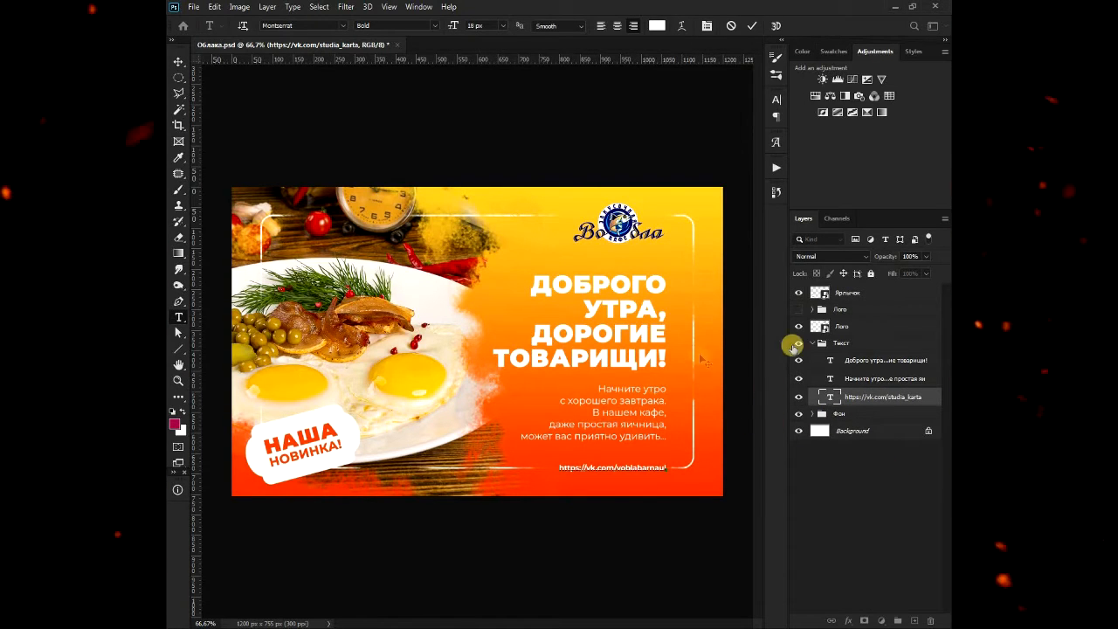
click(178, 61)
- Move the heading slightly up and fine-tune the description's position to even out the spacing between the logo, heading, description and link
click(887, 361)
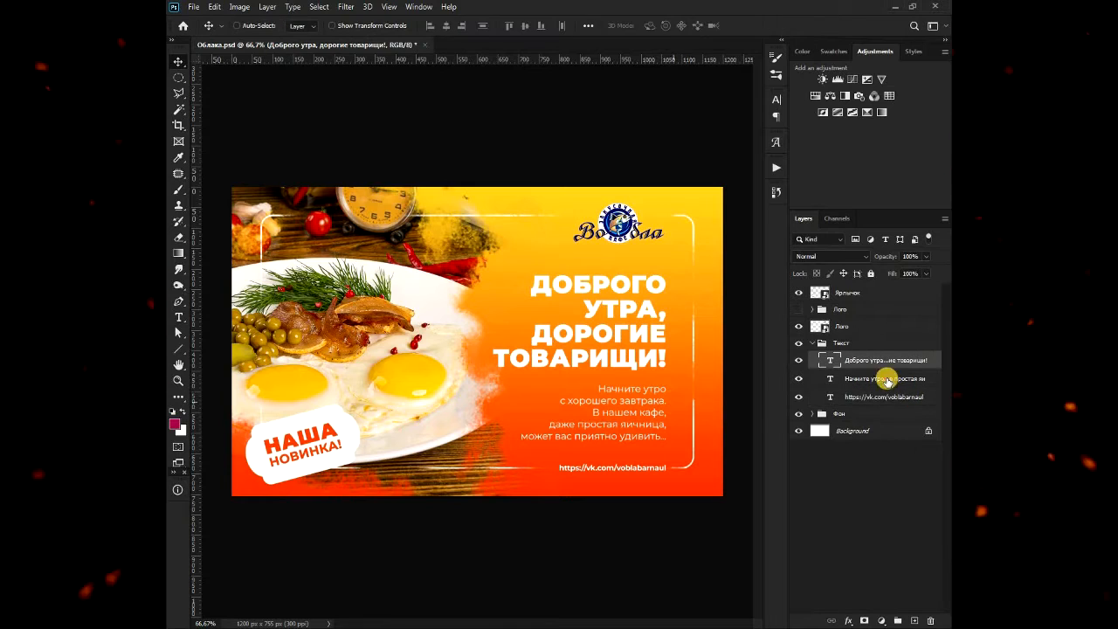
ctrl+click(651, 424)
drag(650, 424, 652, 426)
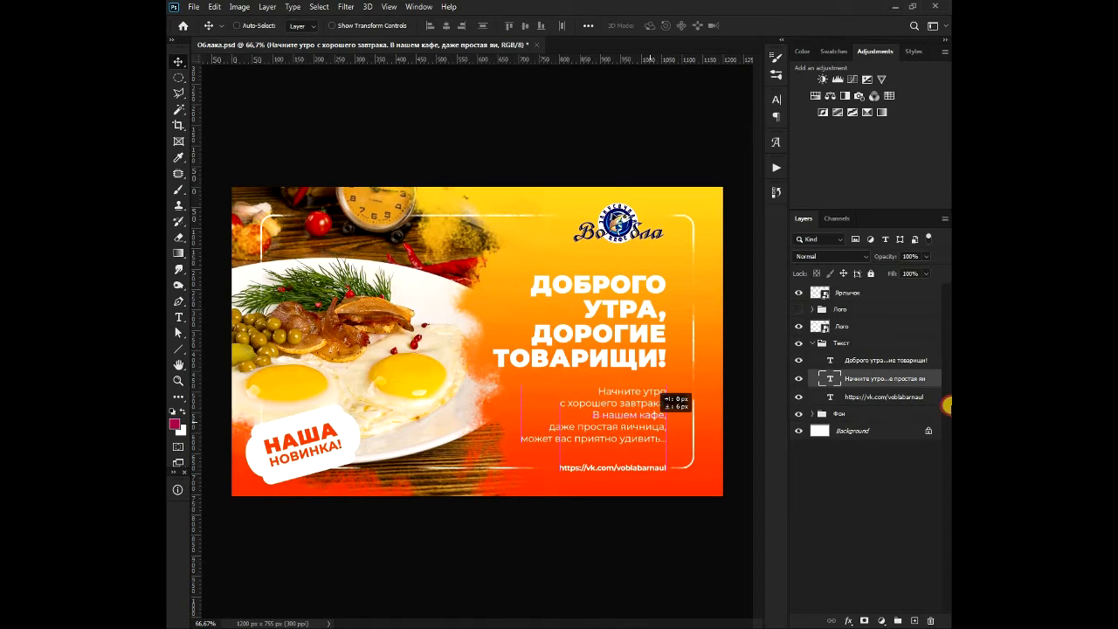
ctrl+click(659, 338)
drag(659, 337, 659, 332)
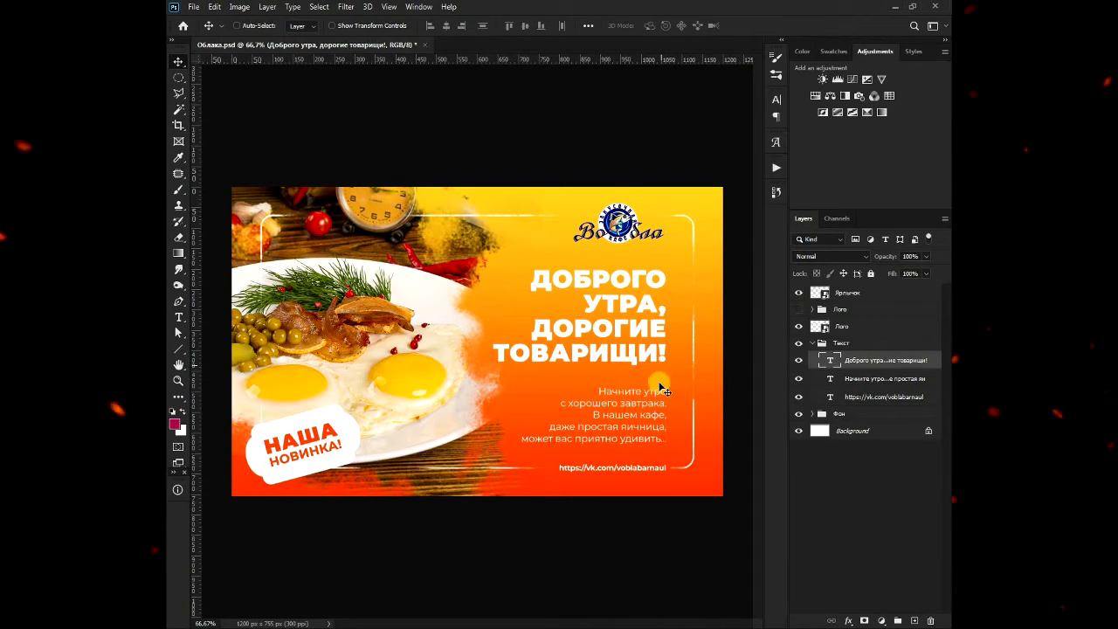
drag(638, 427, 642, 428)
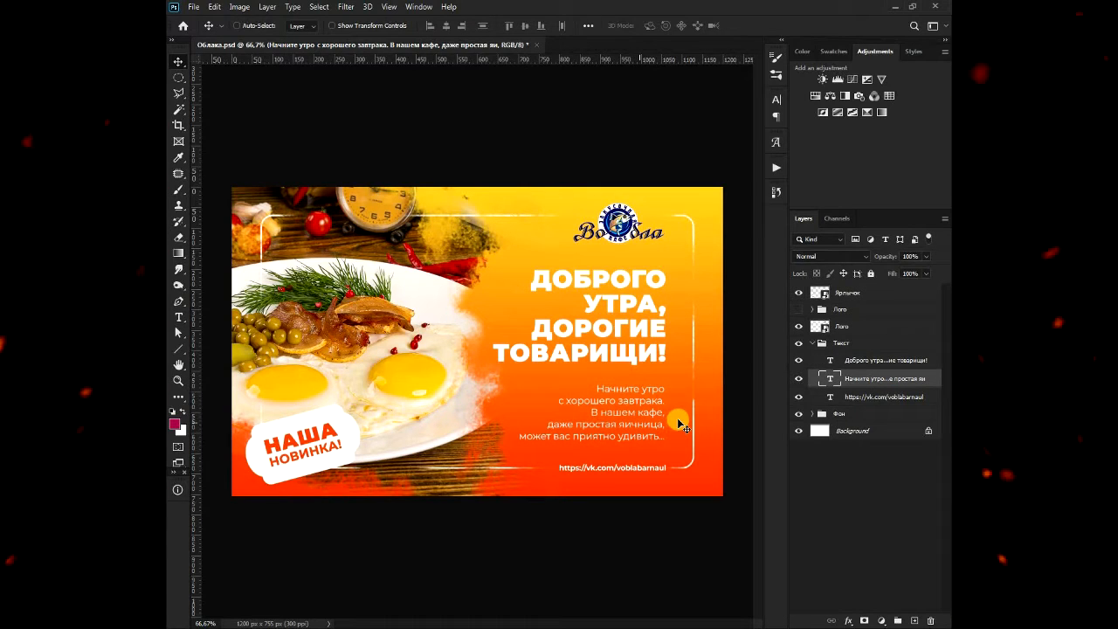
- Align the heading, description, link and logo layers along their right edges, ending with only the link layer selected
click(872, 360)
ctrl+click(872, 378)
ctrl+click(871, 397)
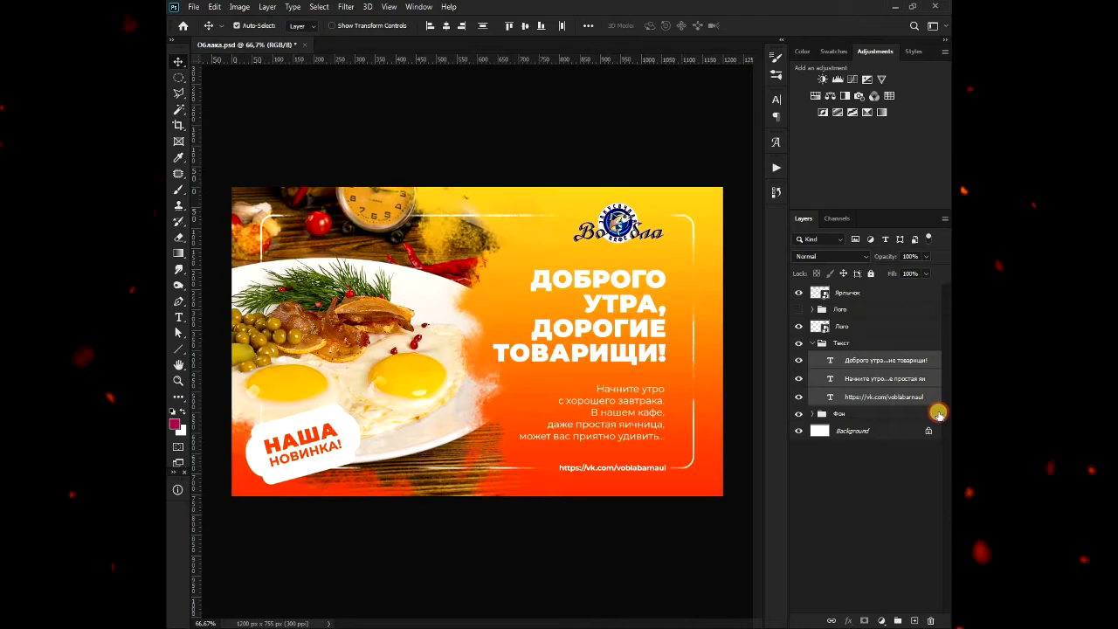
ctrl+click(862, 325)
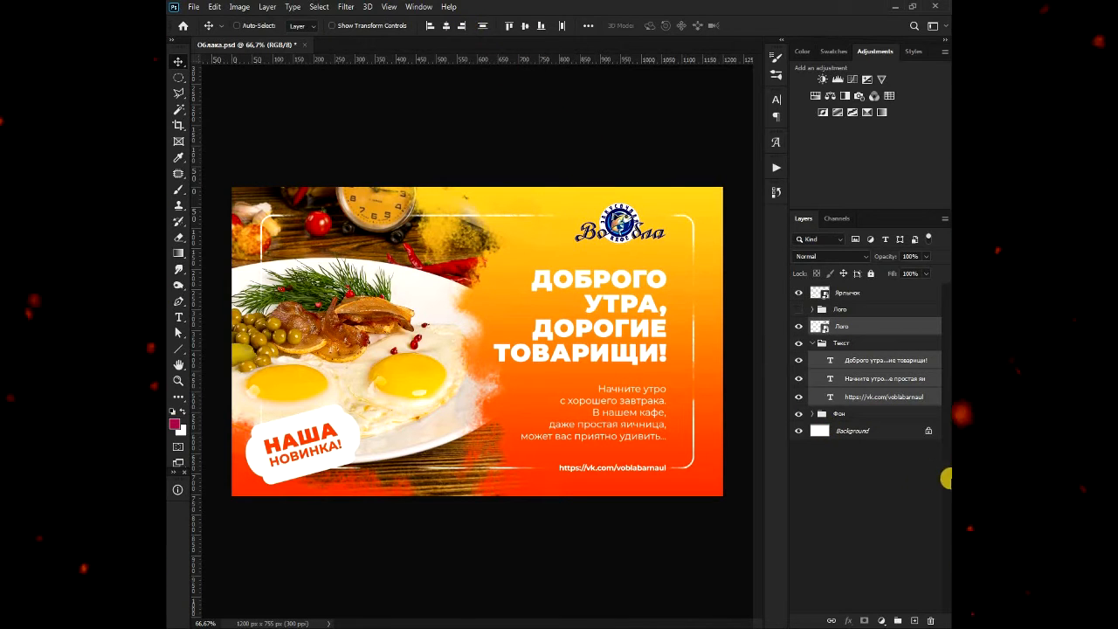
click(864, 406)
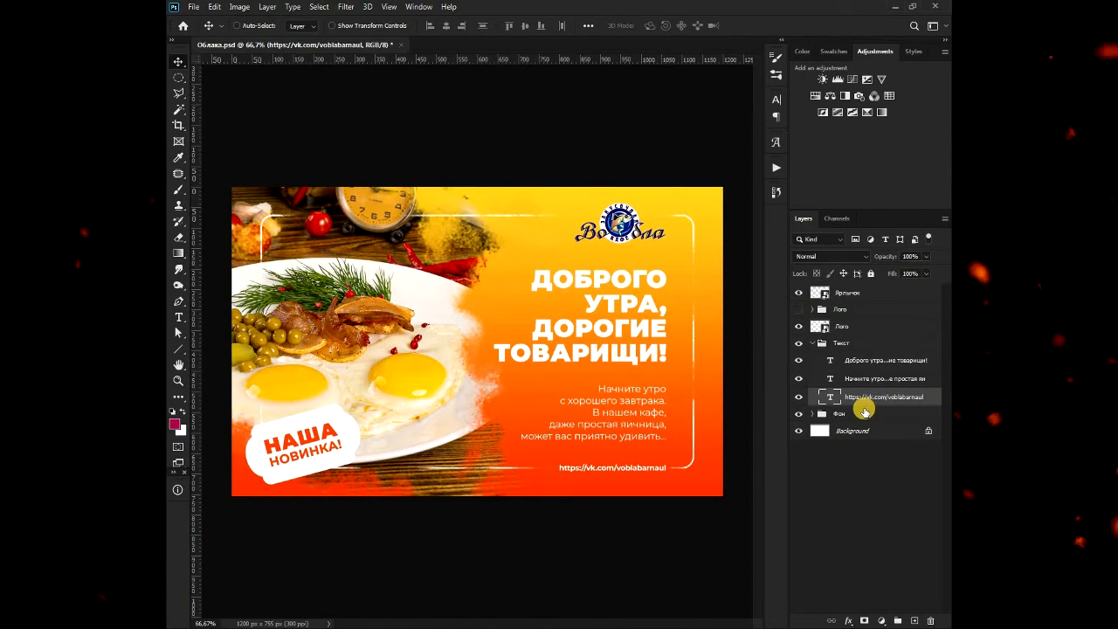
- Select the Рамка layer's mask in the Фон group and ready the Brush with white for retouching the frame
click(812, 413)
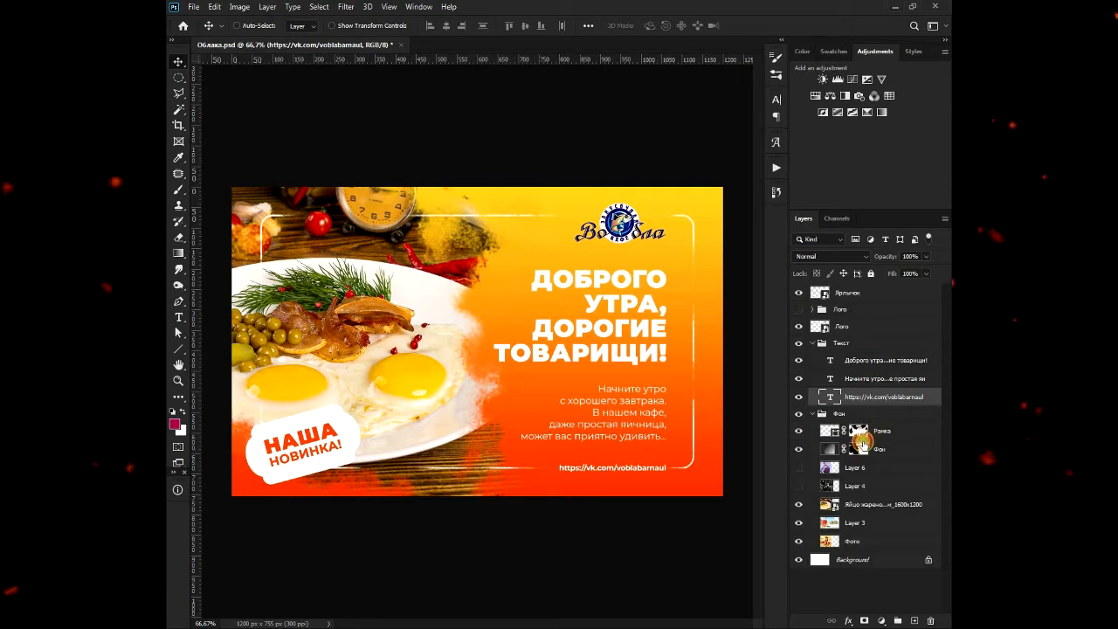
click(882, 431)
click(179, 190)
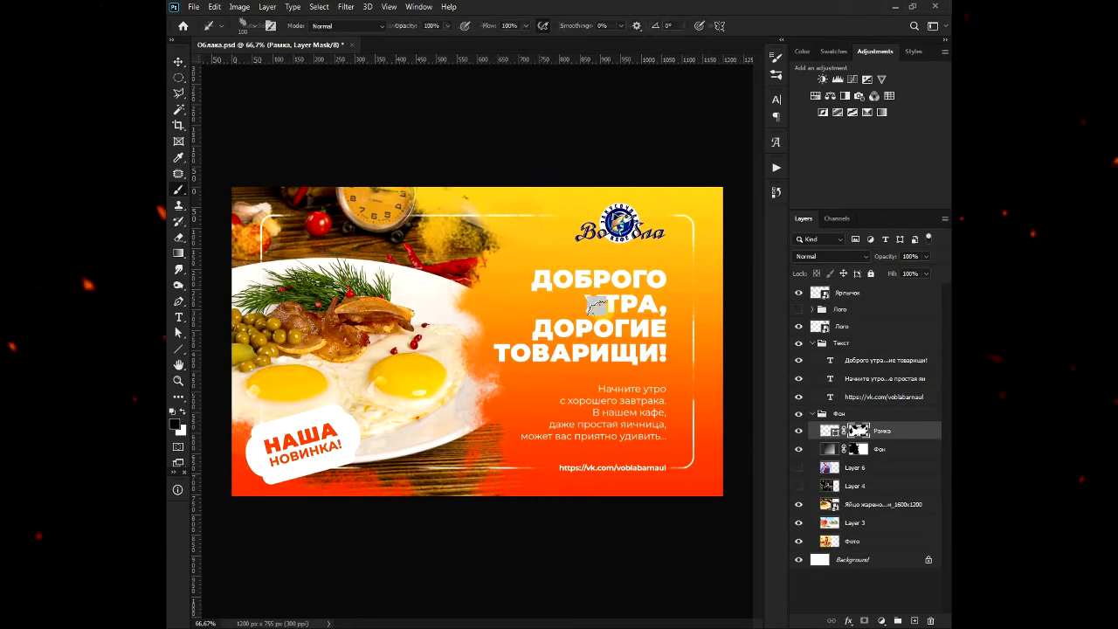
click(184, 410)
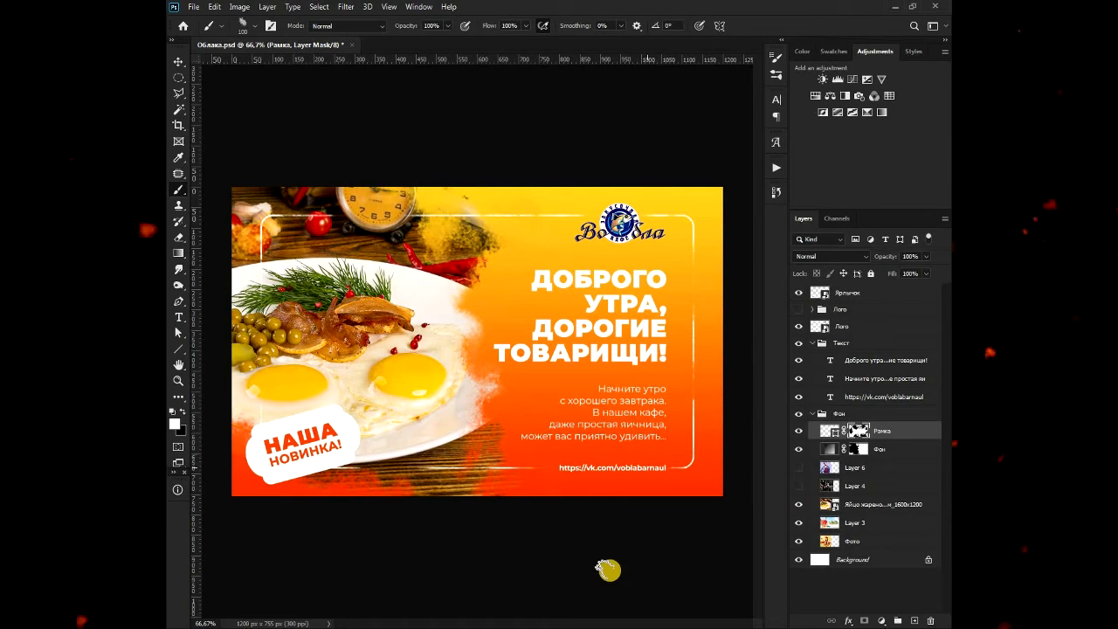
click(178, 62)
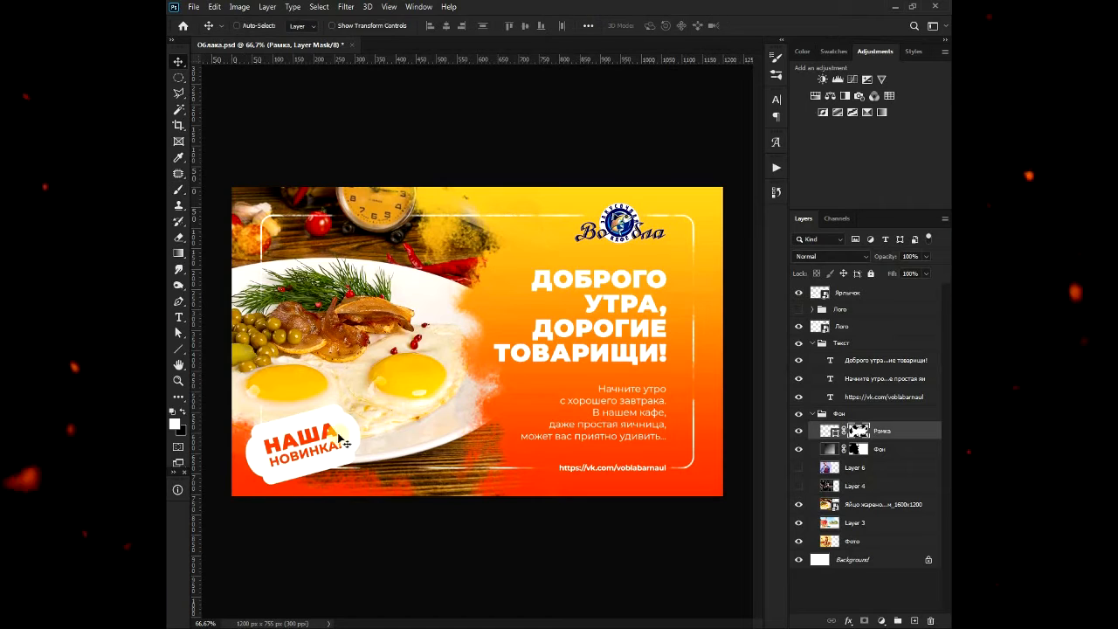
- Collapse the Текст group, open the Ярлычок smart object for editing and expand its Наша новинка group
click(813, 343)
click(812, 359)
click(824, 295)
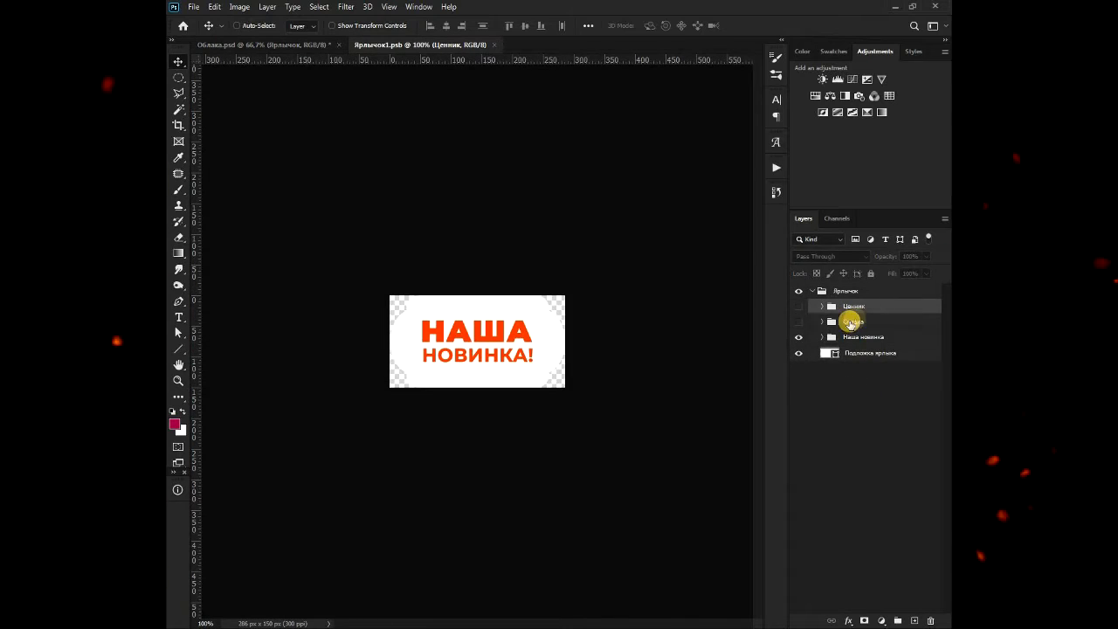
click(822, 337)
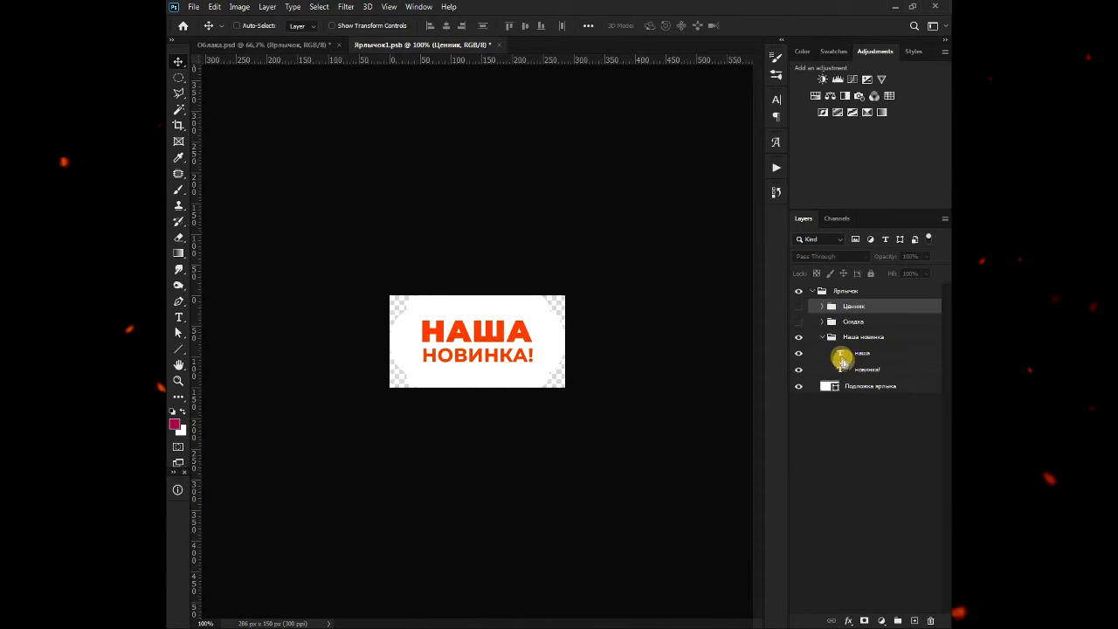
- Replace the label's lower line with "приятная" and its upper line with "цена!"
double_click(839, 368)
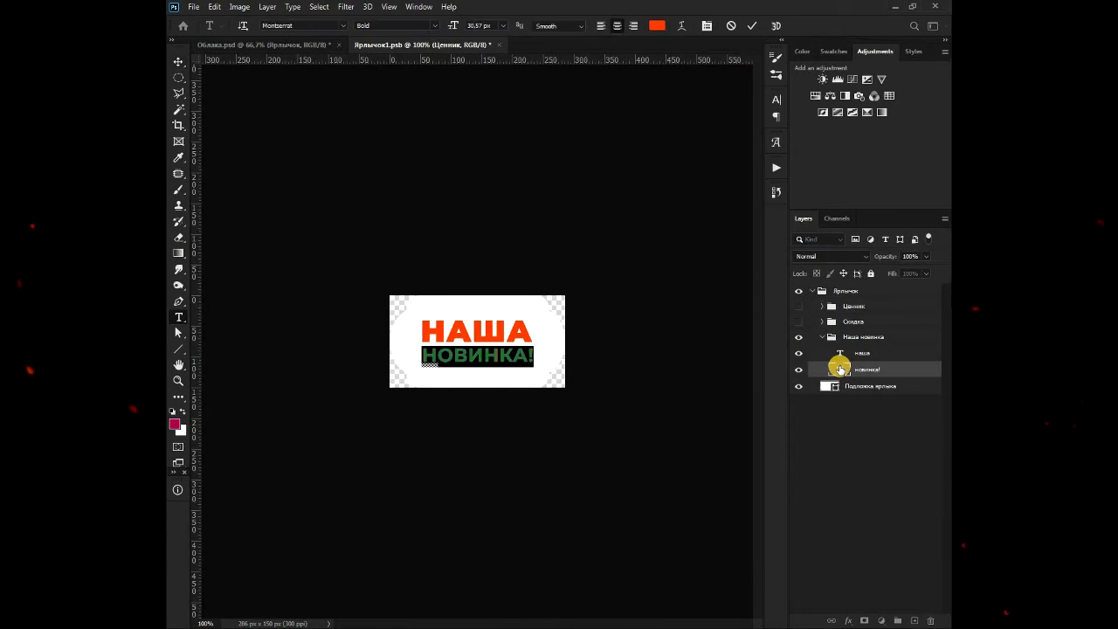
text(приятная)
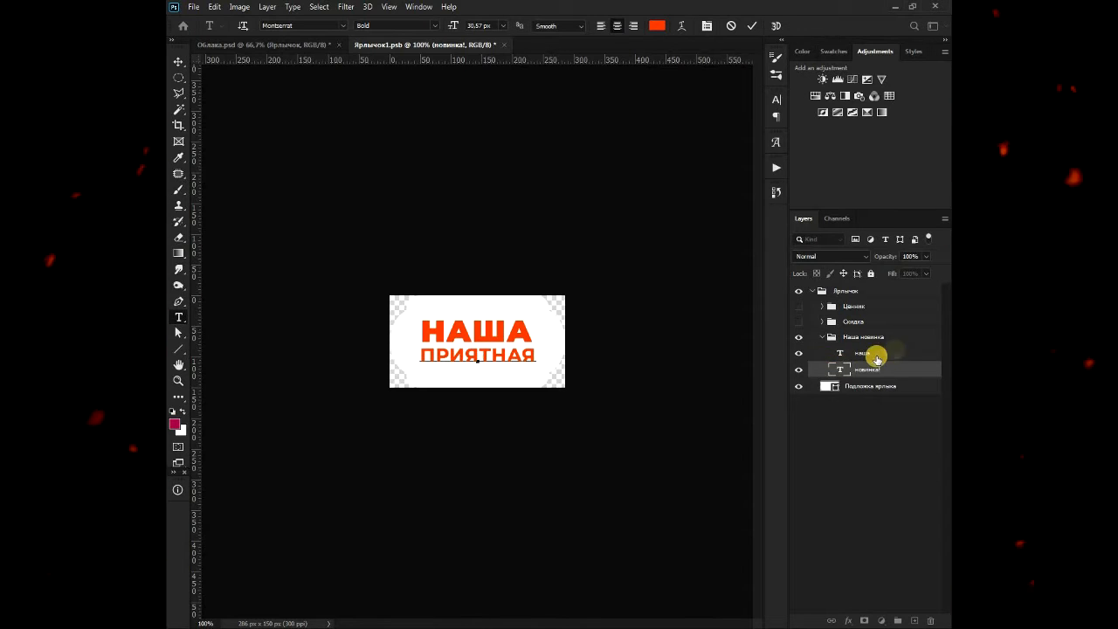
double_click(837, 354)
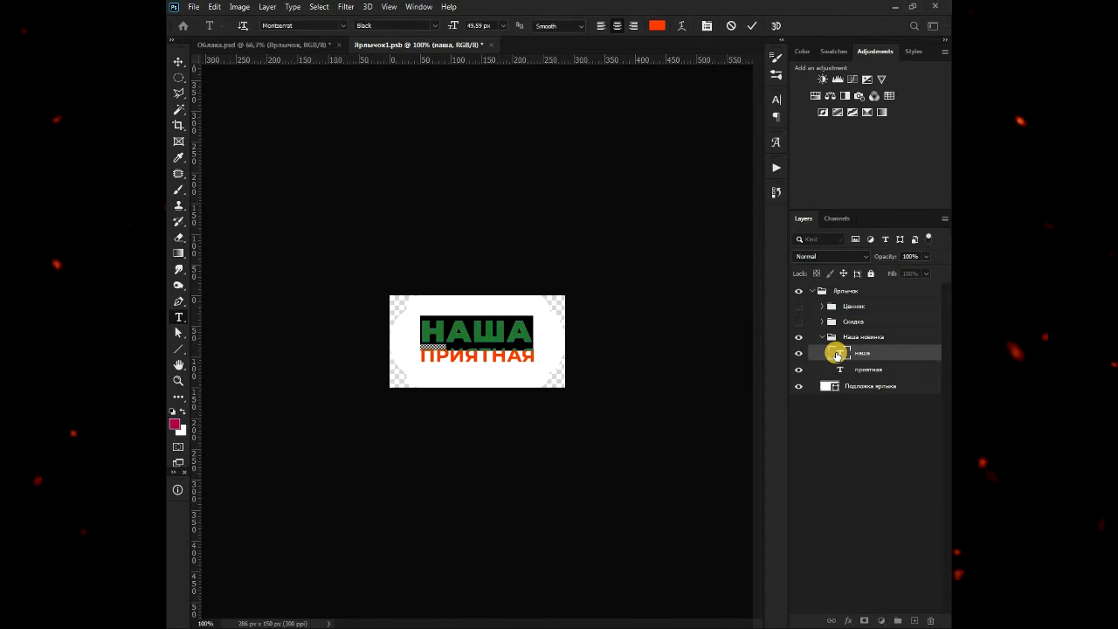
text(цена!)
click(178, 61)
- Shrink the word "приятная" slightly to match the width of "цена!" and place it above that word
click(868, 369)
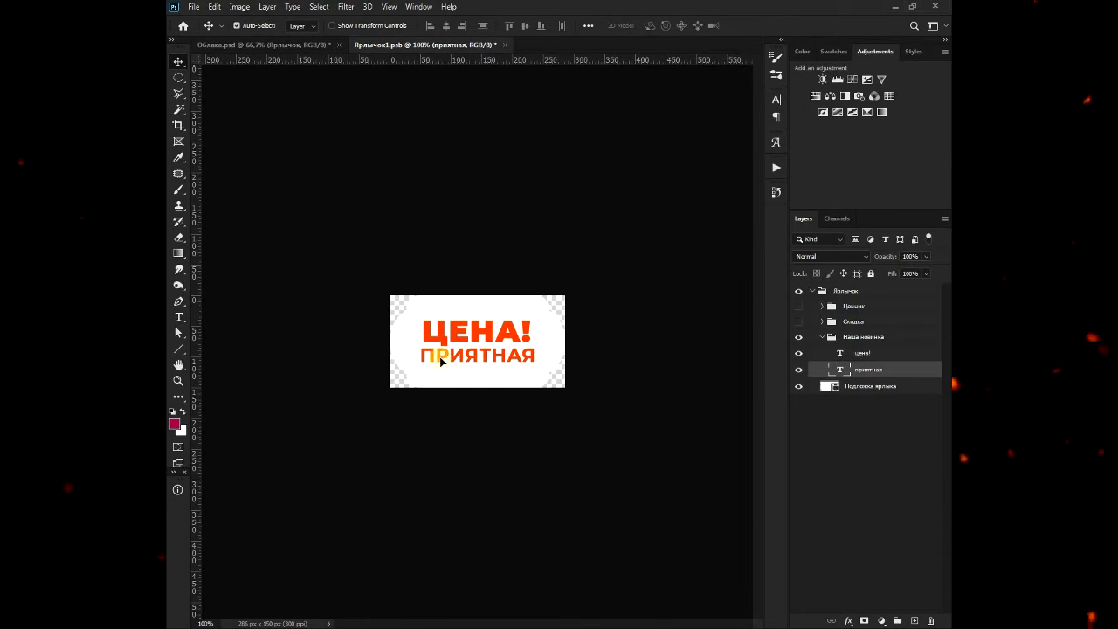
key(ctrl+t)
drag(424, 355, 427, 356)
drag(535, 355, 518, 307)
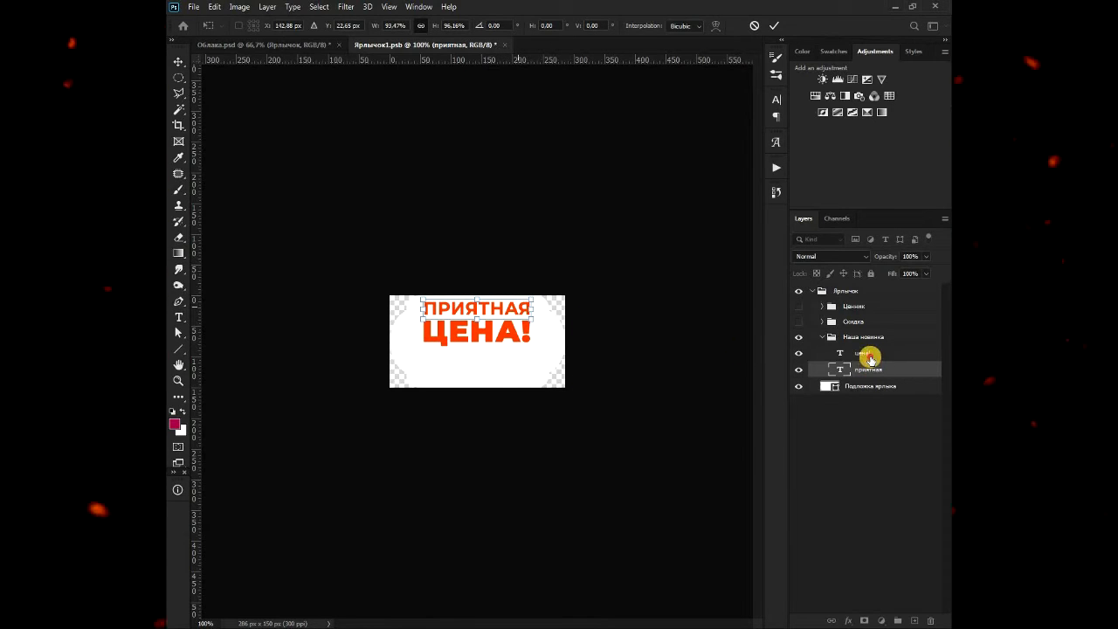
key(Return)
- Move both label words down together about 29 px to centre them on the label, then save and close the smart object
shift+click(865, 353)
key(shift+Down)
key(shift+Down)
key(Down)
key(Down)
key(Down)
key(Down)
key(Down)
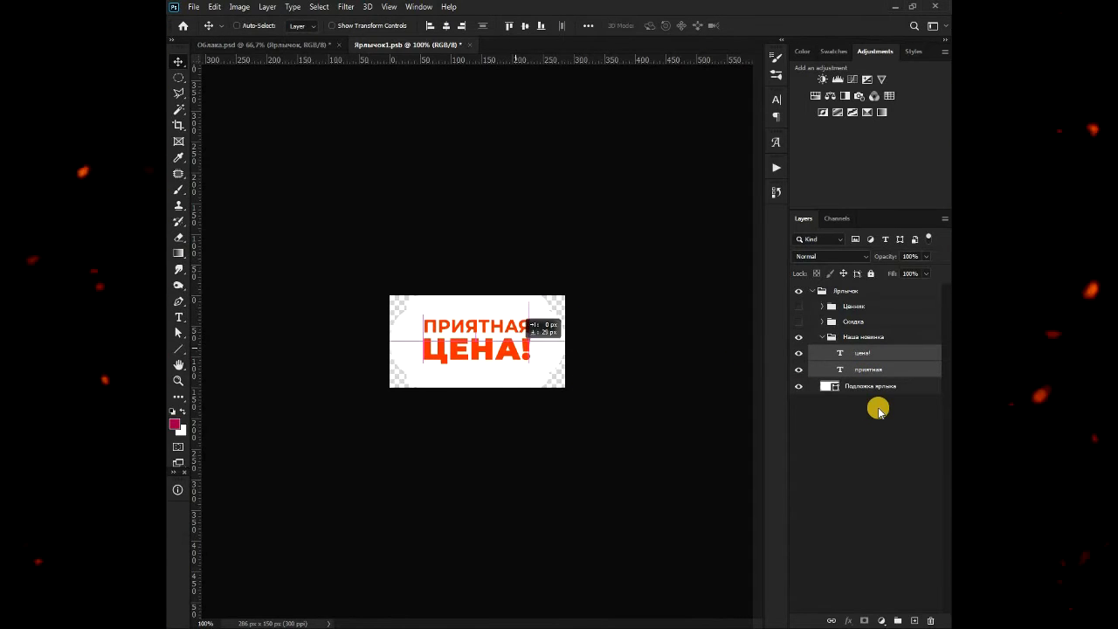
click(465, 45)
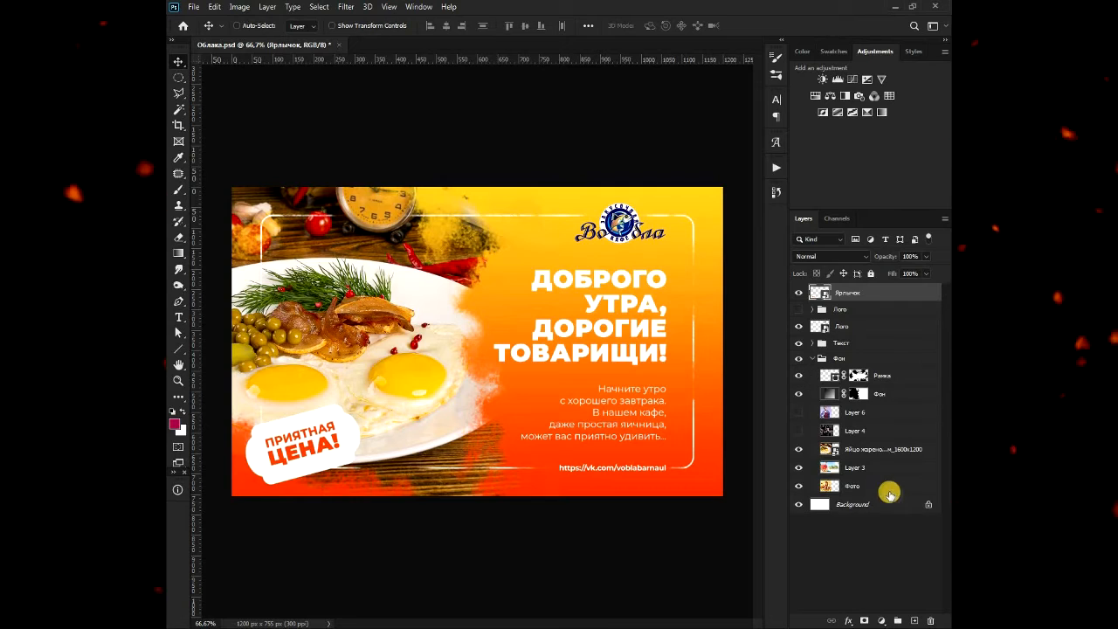
- Shift the breakfast photo slightly upward on the banner
ctrl+click(352, 330)
drag(352, 329, 352, 330)
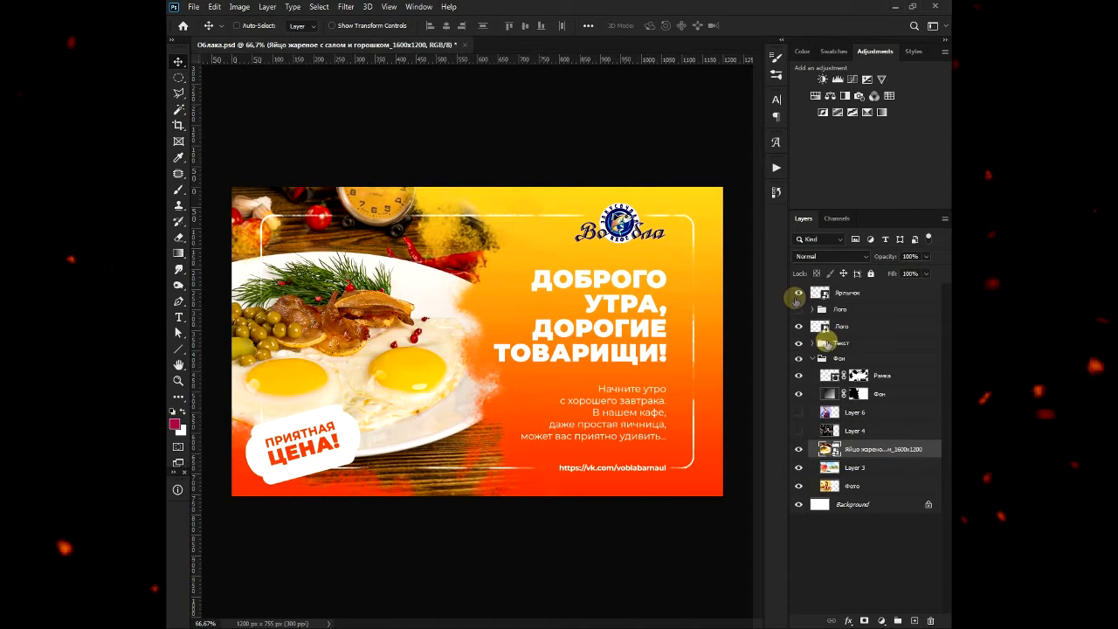
- Duplicate the cafe logo layer and clip a bright orange Solid Color fill to the lower logo, keeping the Normal blend mode
click(865, 331)
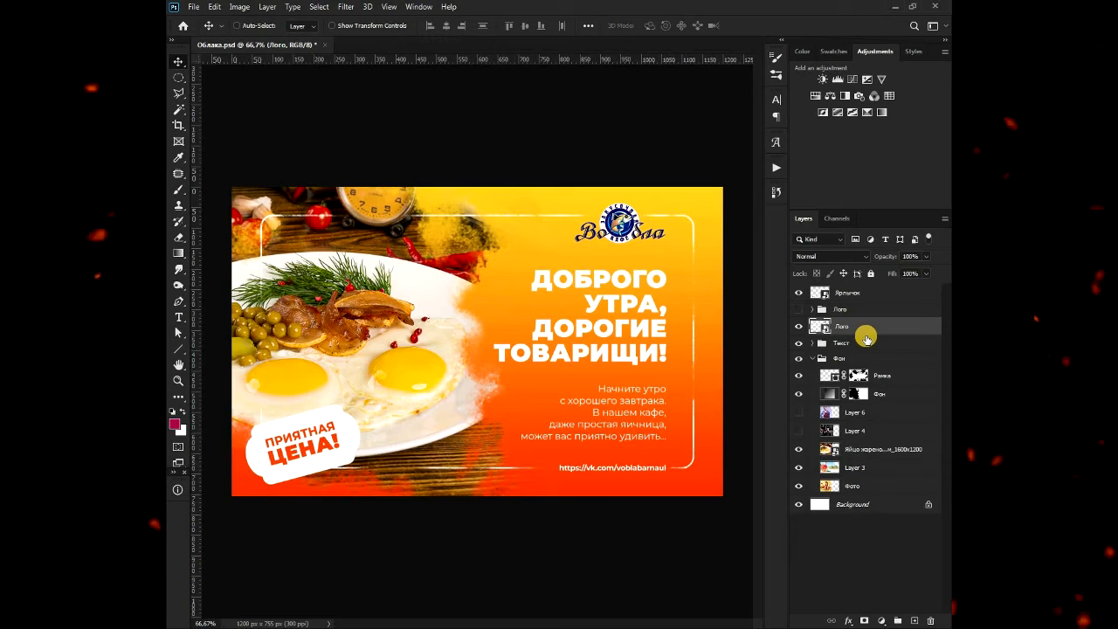
click(910, 342)
click(882, 620)
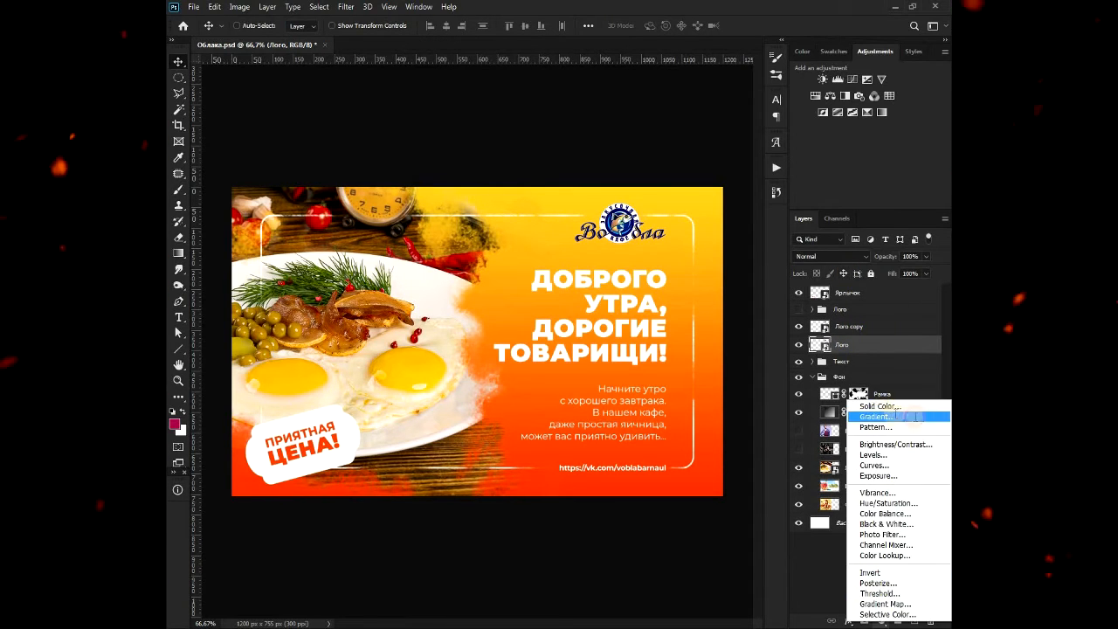
click(879, 406)
click(794, 393)
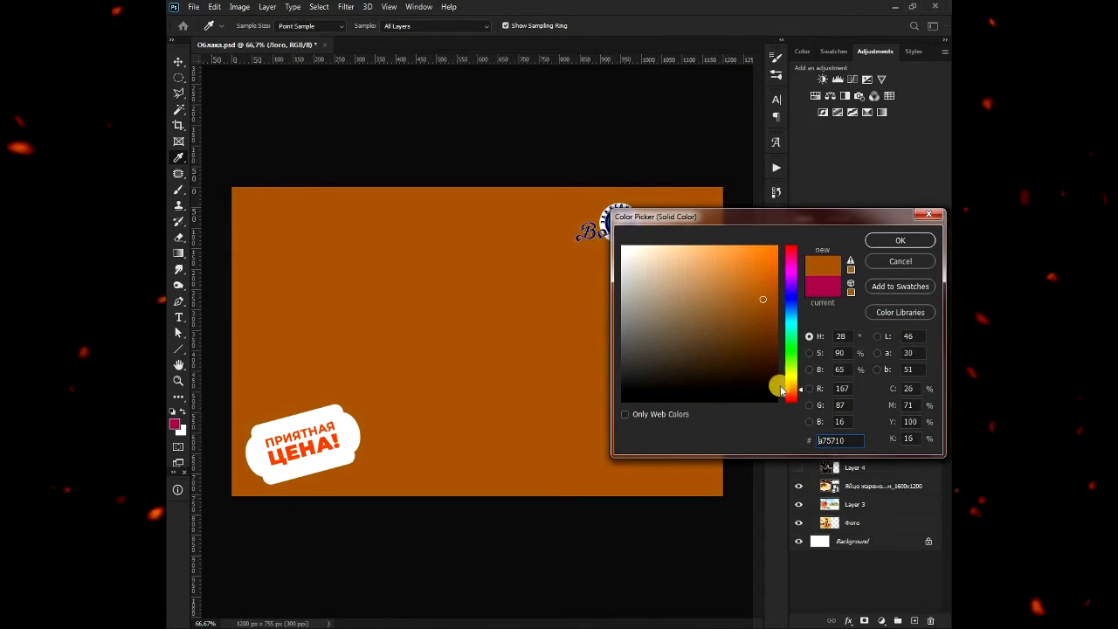
click(766, 261)
click(903, 241)
key(ctrl+alt+g)
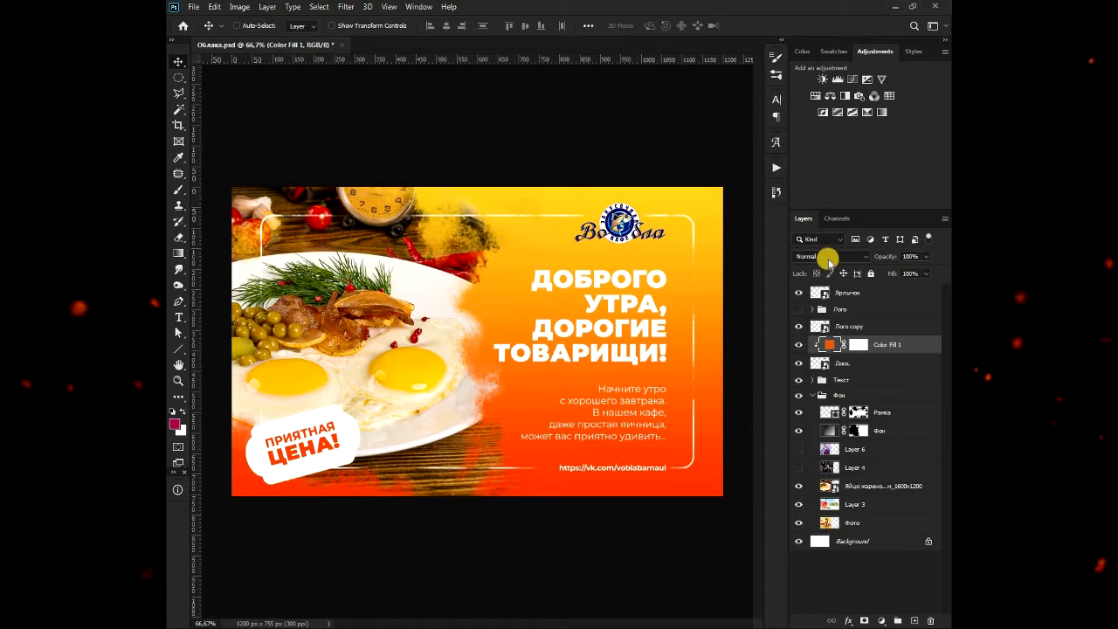
click(828, 257)
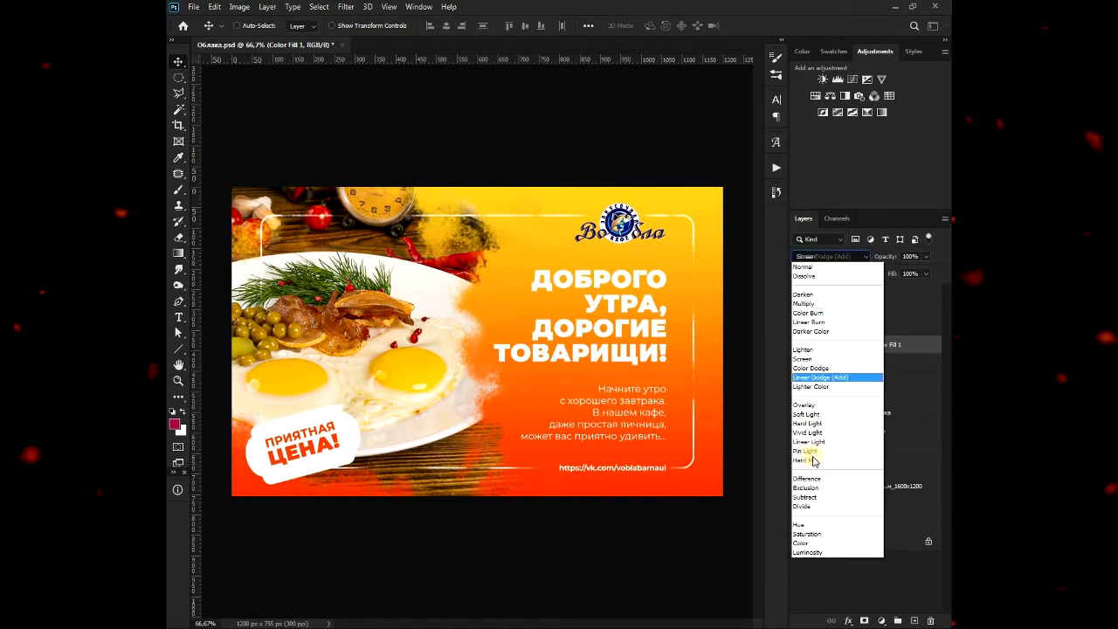
click(903, 360)
- Enlarge the lower logo to 40.66% centred behind the main logo and reduce its opacity to 16%
click(823, 362)
key(ctrl+t)
drag(575, 224, 550, 229)
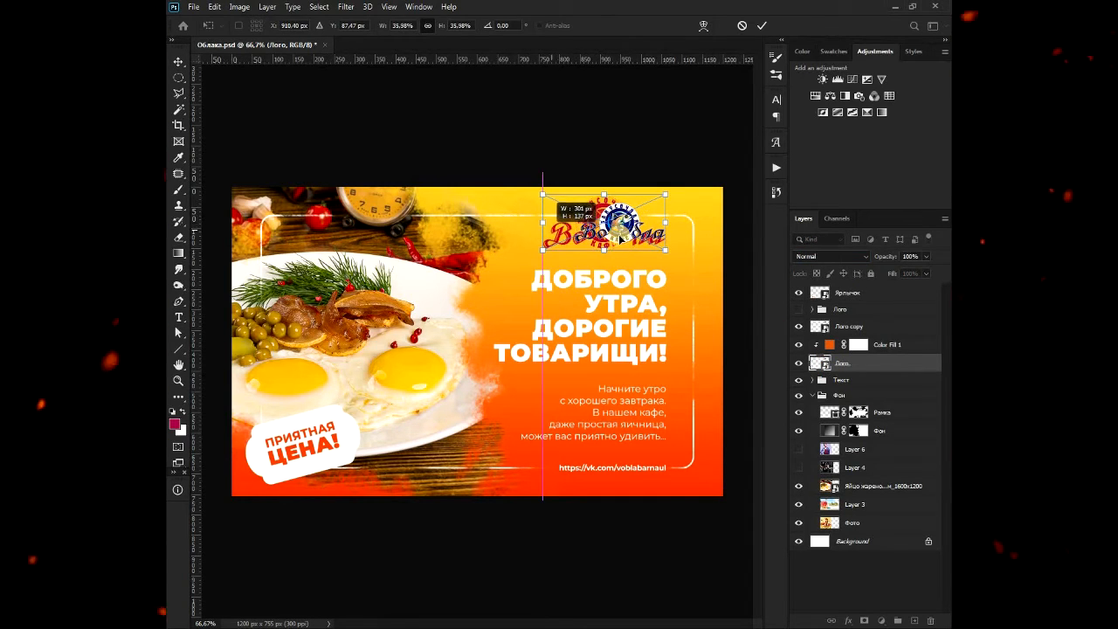
drag(618, 225, 635, 225)
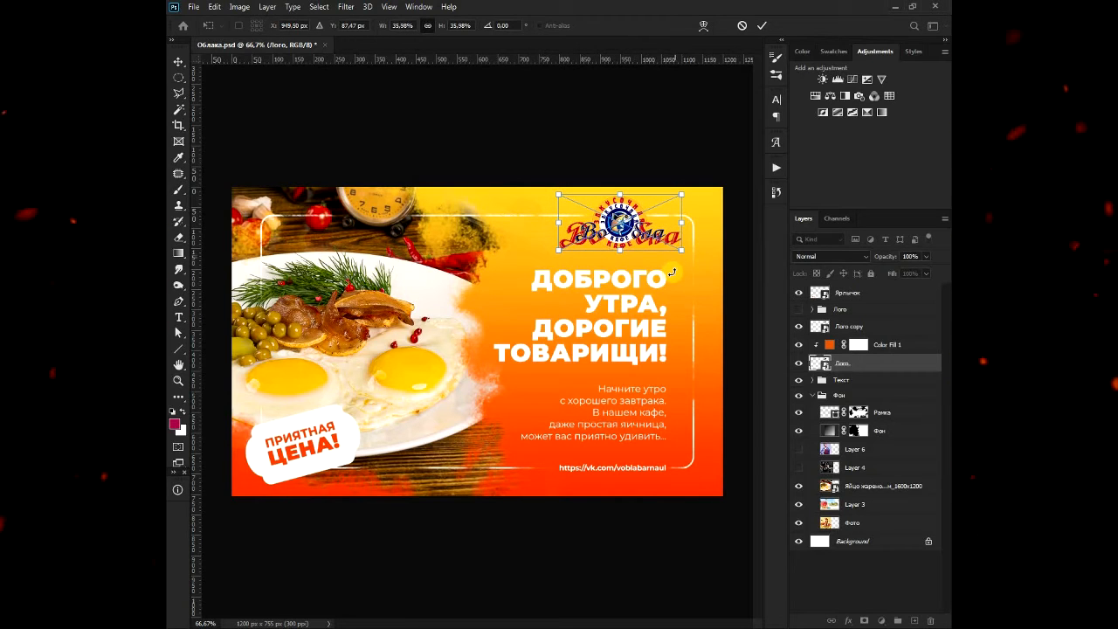
drag(547, 223, 542, 223)
drag(638, 229, 641, 240)
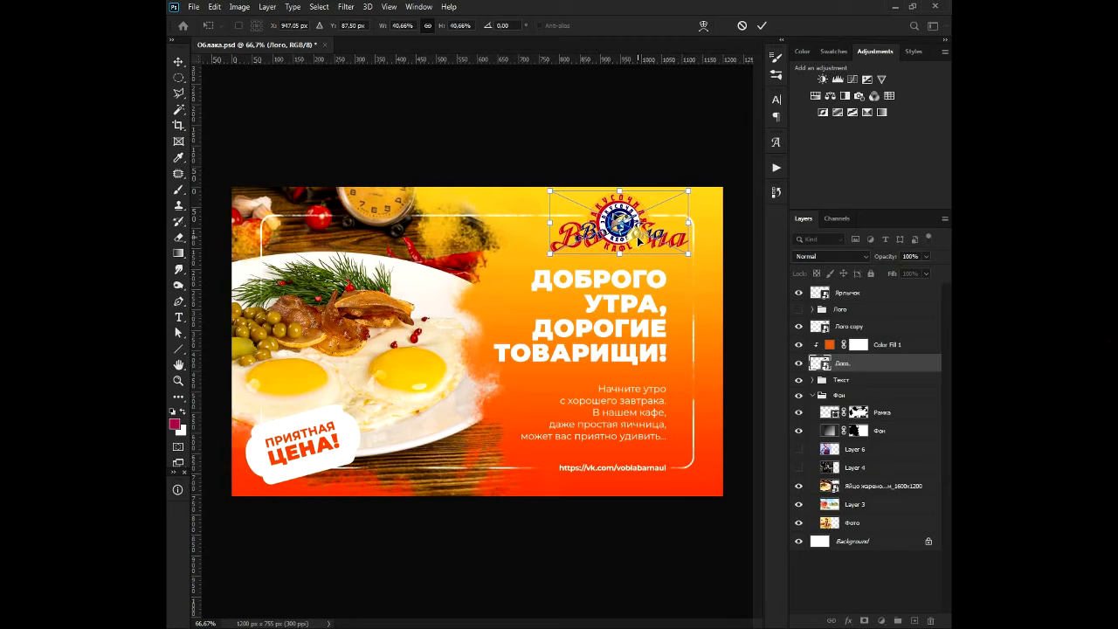
key(Right)
key(Right)
key(Up)
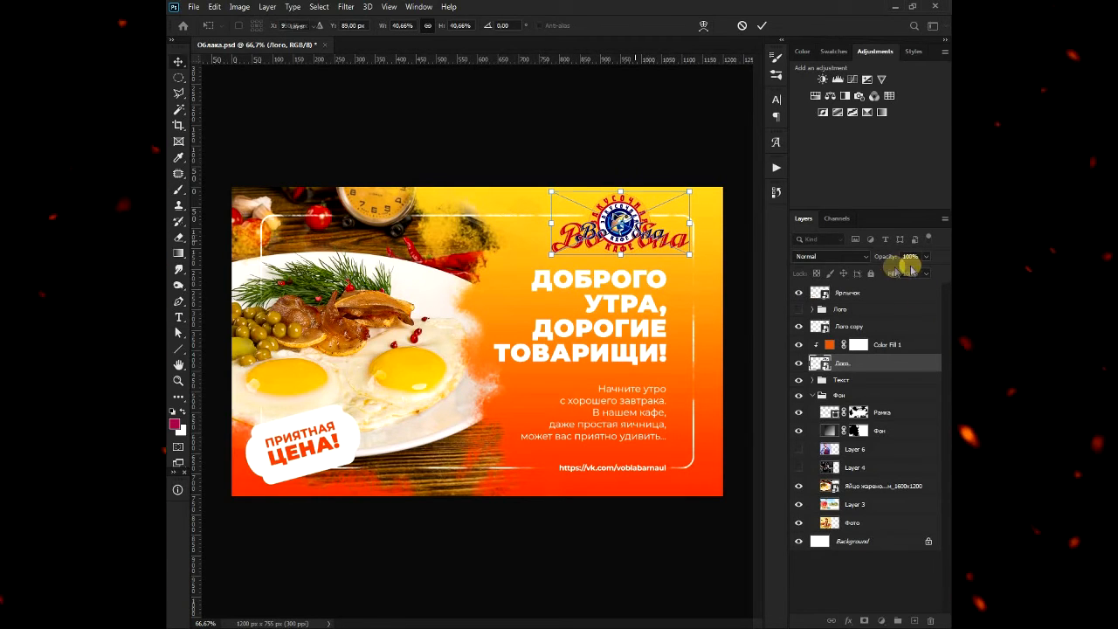
key(Return)
drag(894, 273, 880, 274)
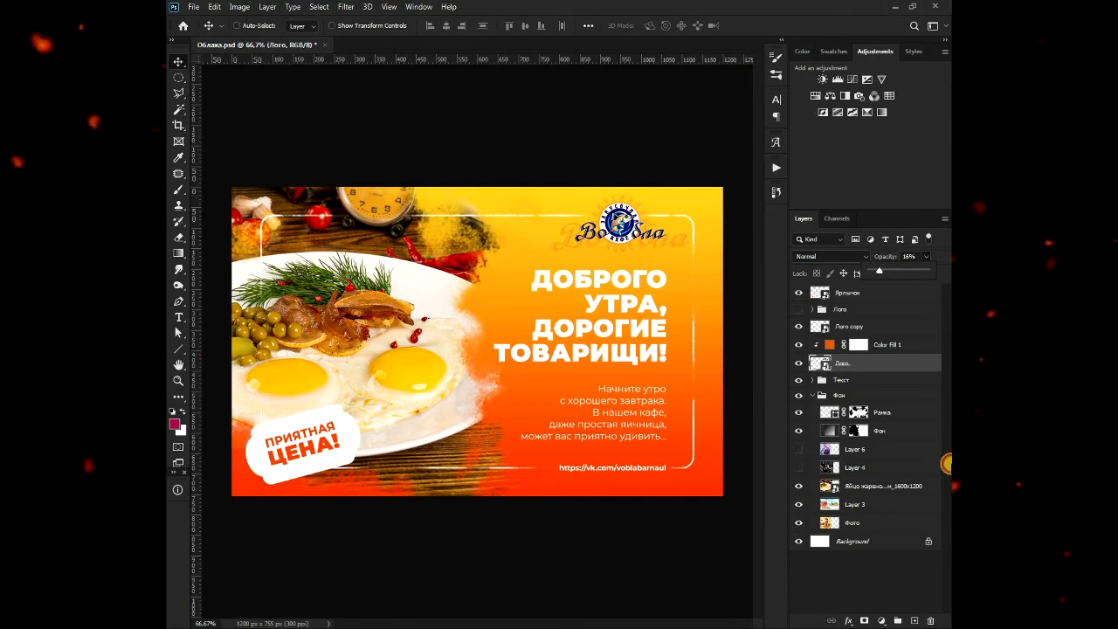
- Delete the old hidden Лого group and gather both logo layers with their colour fill into a group named "Лого"
click(861, 326)
drag(937, 610, 932, 619)
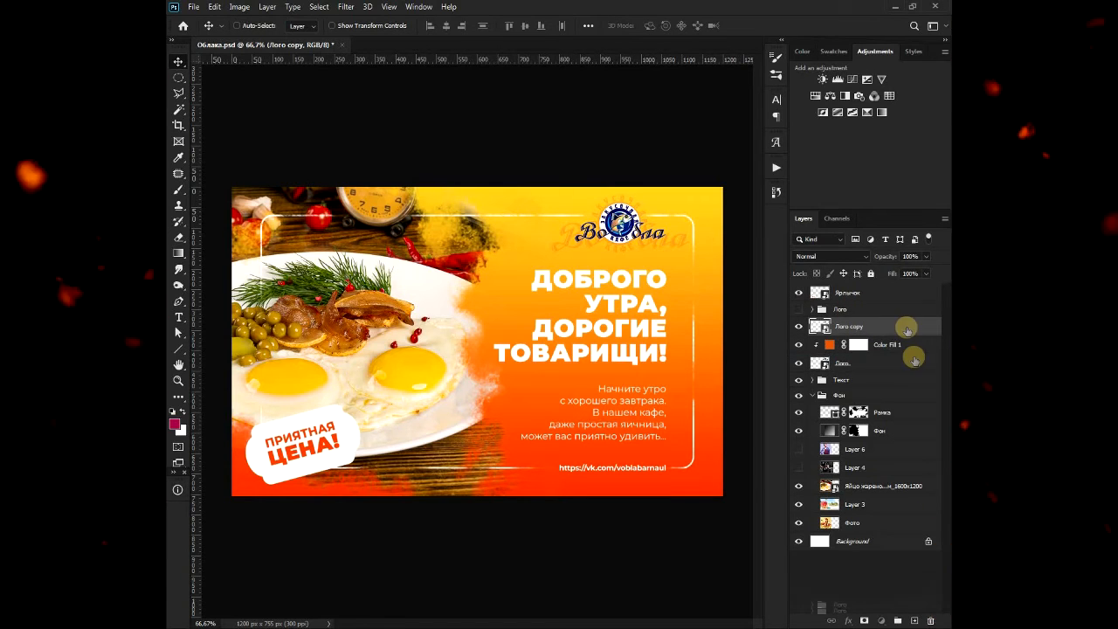
shift+click(922, 353)
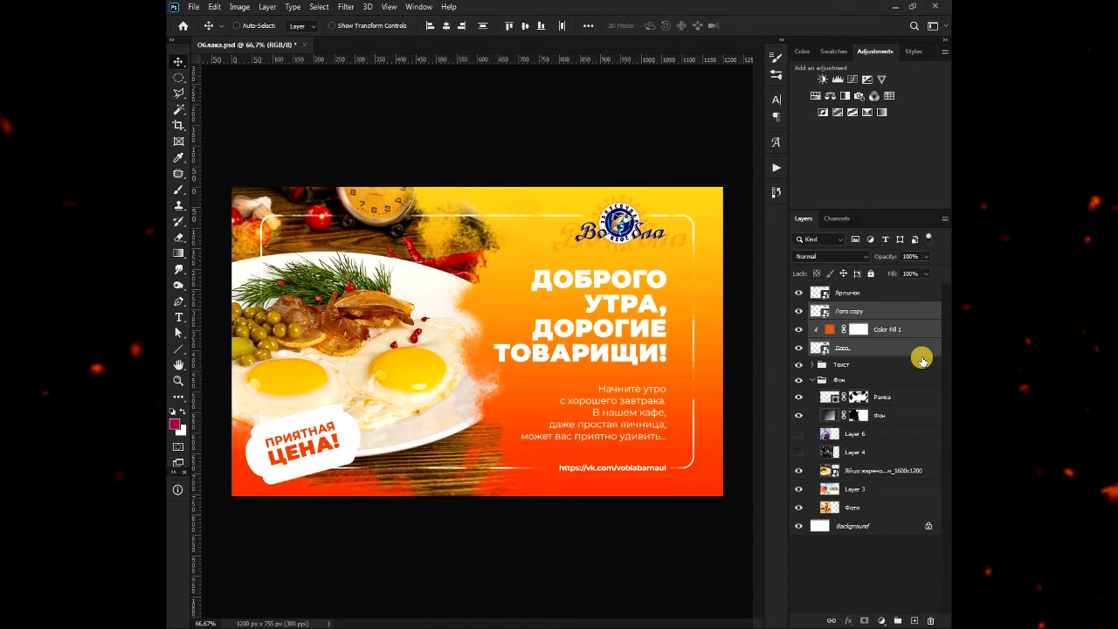
key(ctrl+g)
double_click(844, 309)
text(Лого)
key(Return)
click(813, 340)
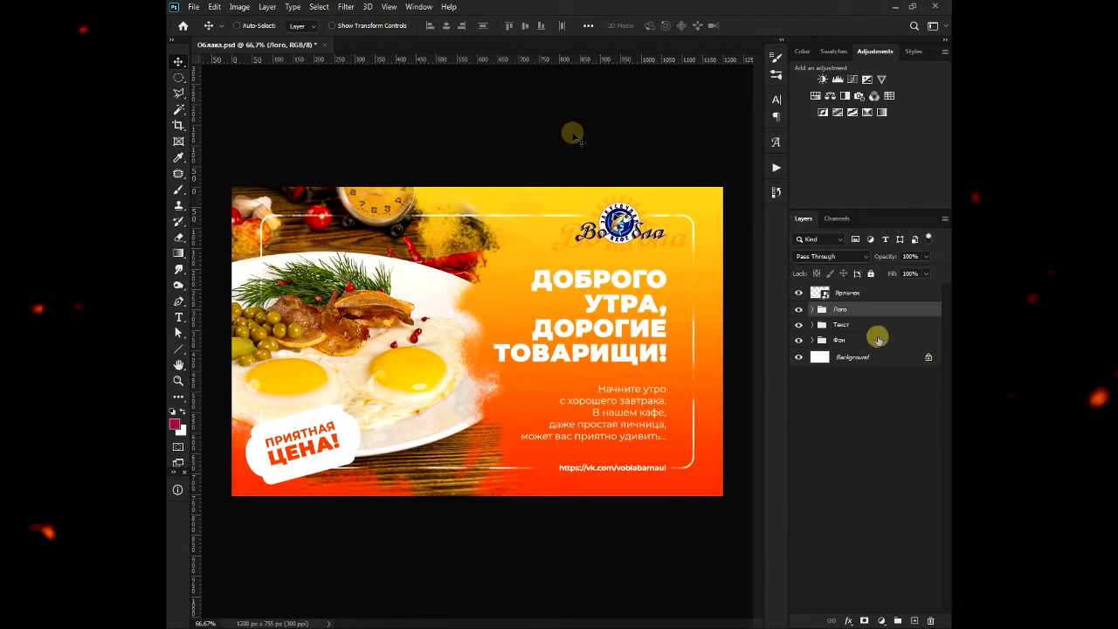
- Export the banner with Save for Web as a 1200 × 755 px PNG-24 named "Облака" in the Шаблон folder
click(200, 8)
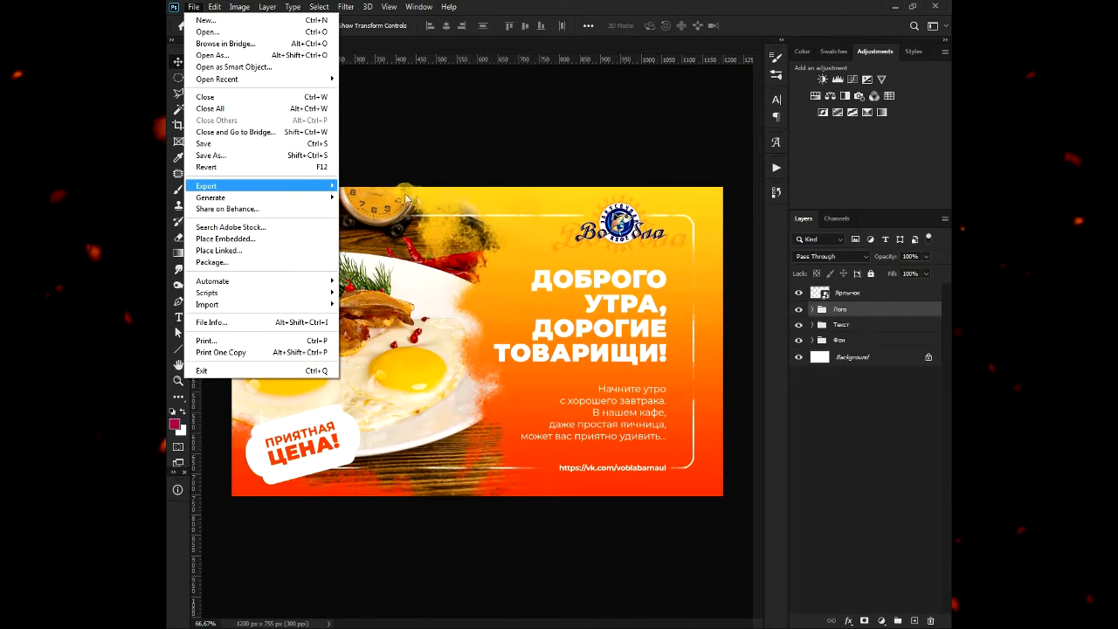
mouse_move(282, 187)
click(410, 234)
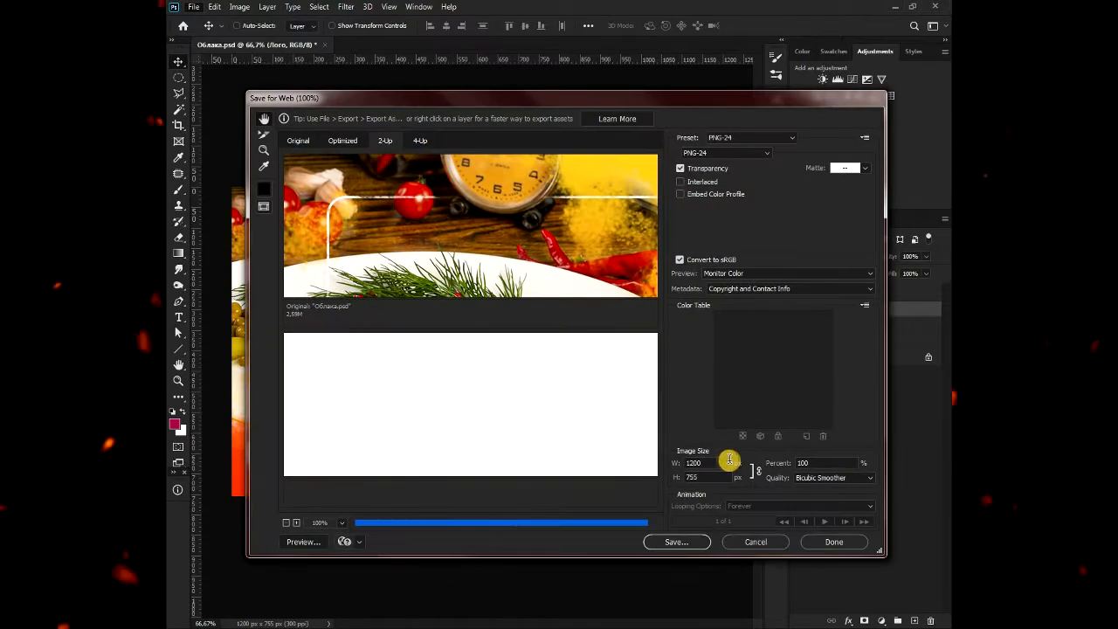
click(677, 543)
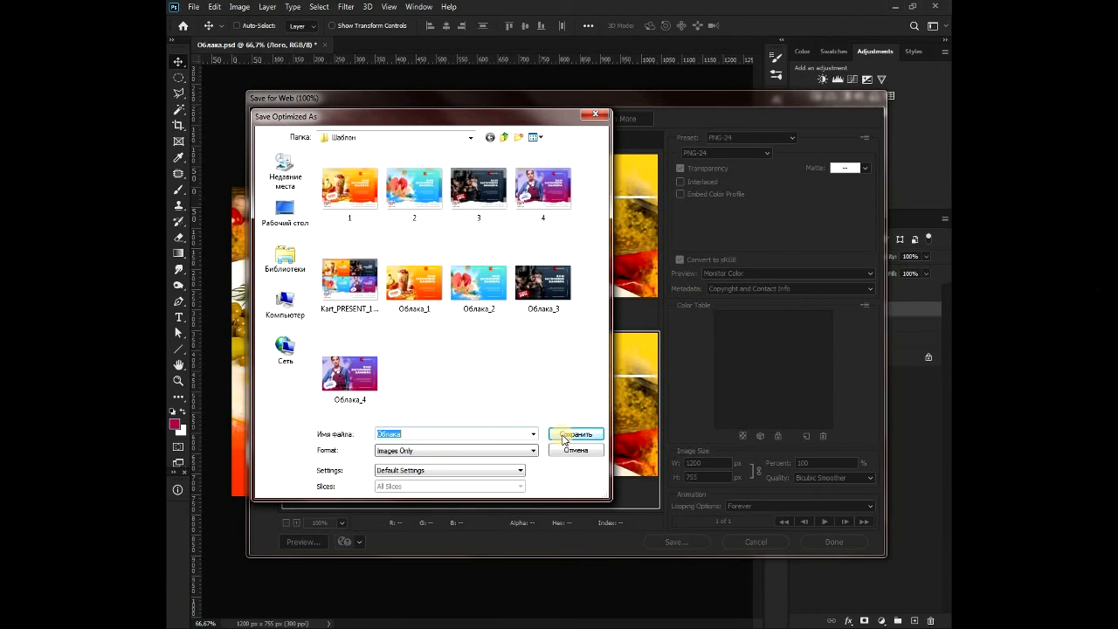
click(577, 450)
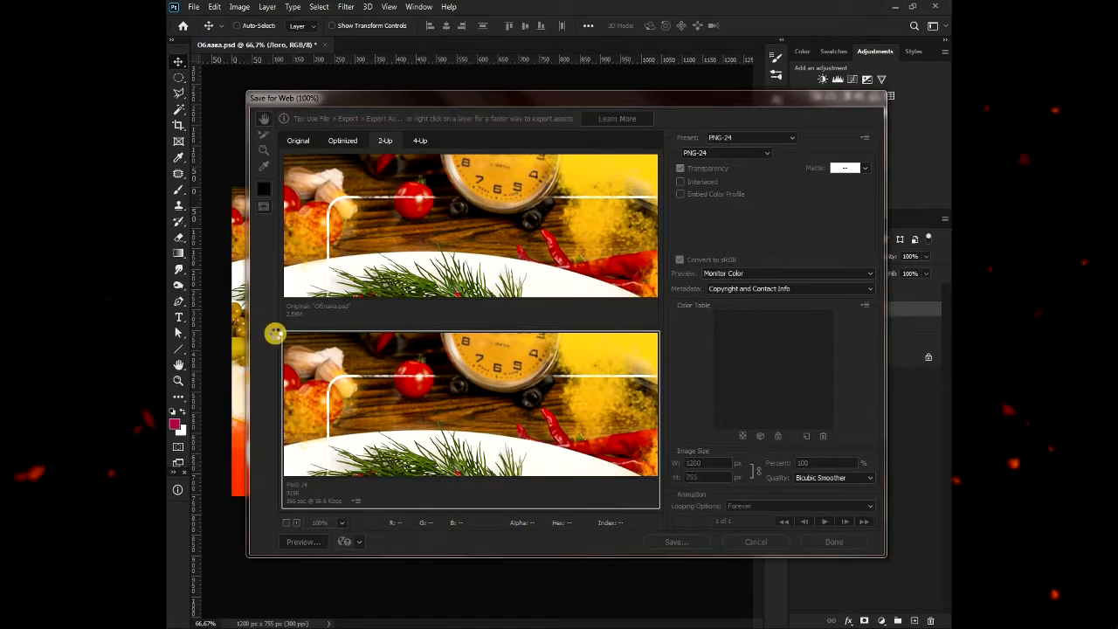